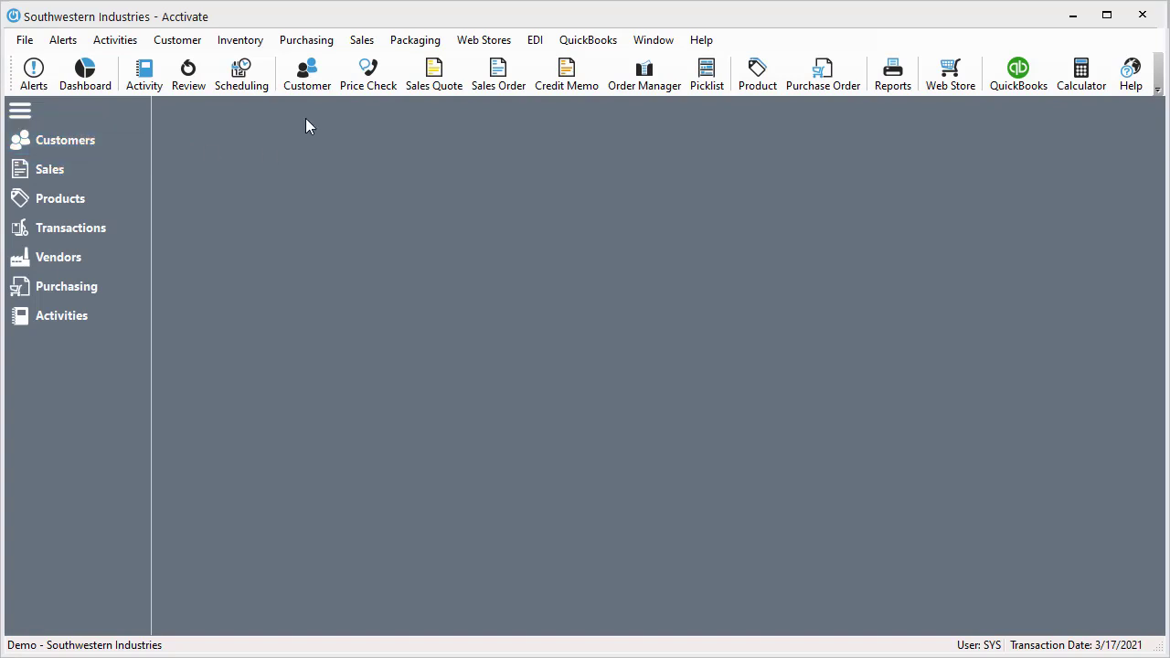
# Open the customer list and choose the FW shipping address for customer ABC Services.
pyautogui.click(187, 43)
pyautogui.click(195, 61)
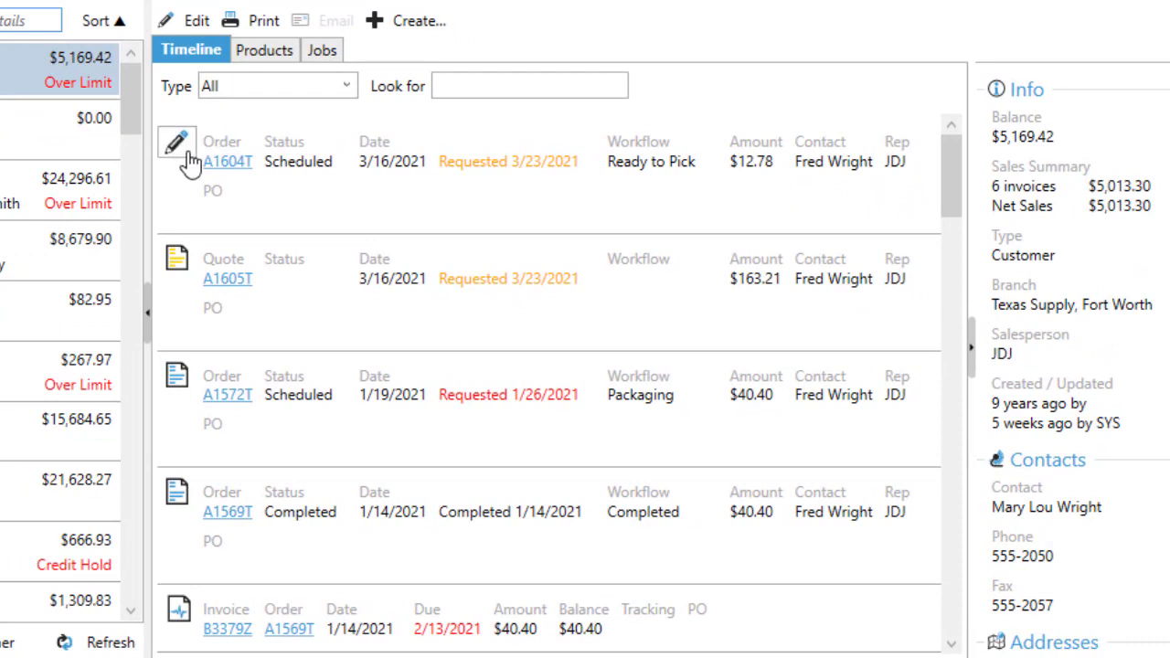
pyautogui.scroll(-3, 1120, 613)
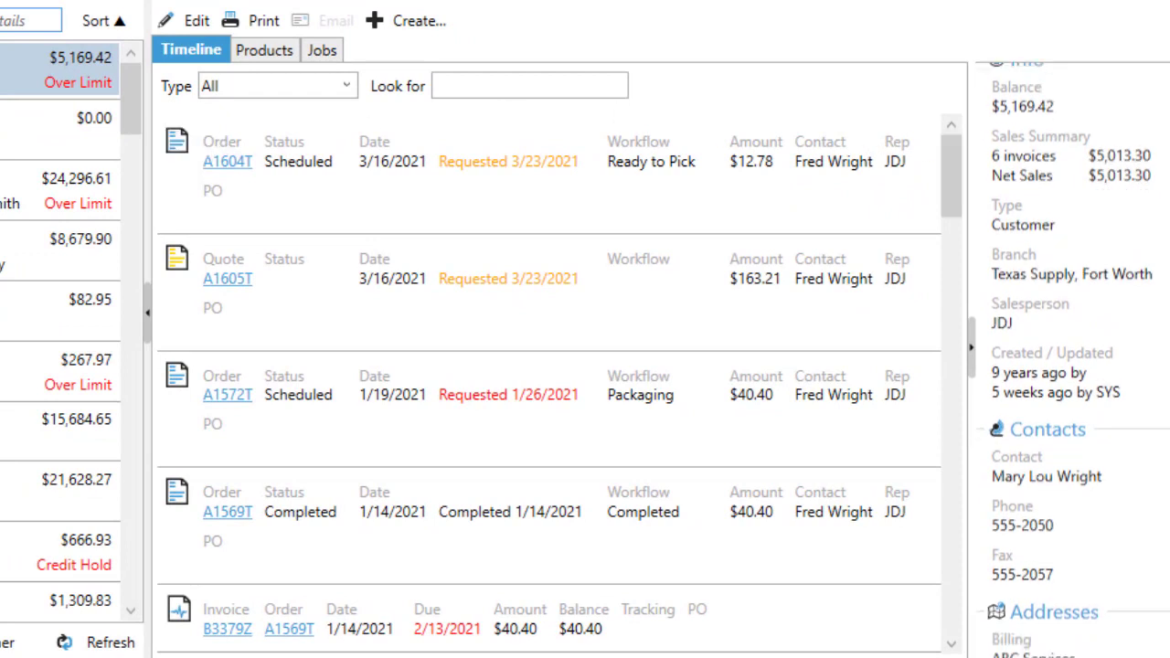
pyautogui.click(1114, 603)
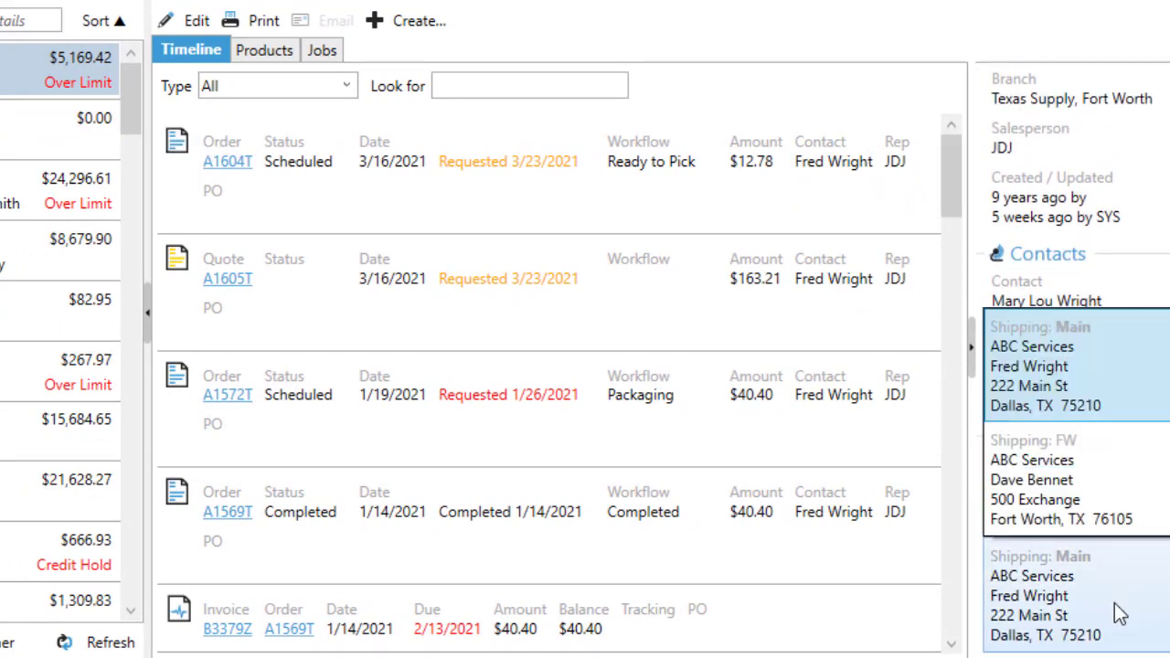
pyautogui.click(1107, 485)
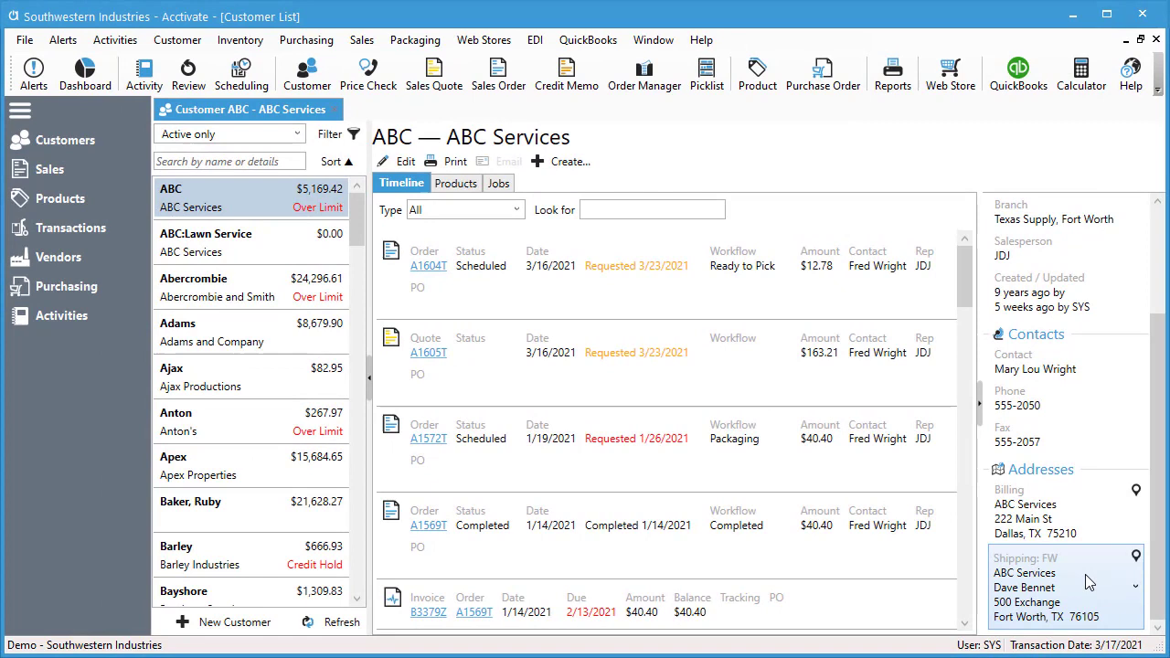
# Create a new sales quote for ABC Services from the customer record.
pyautogui.click(566, 167)
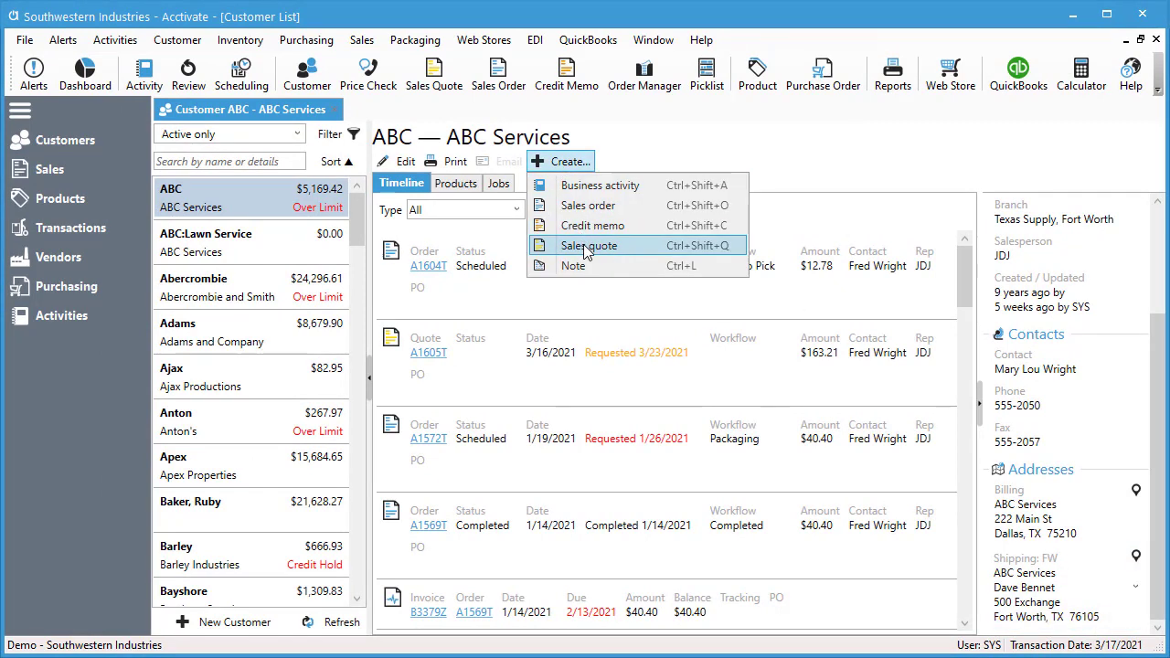
pyautogui.click(584, 247)
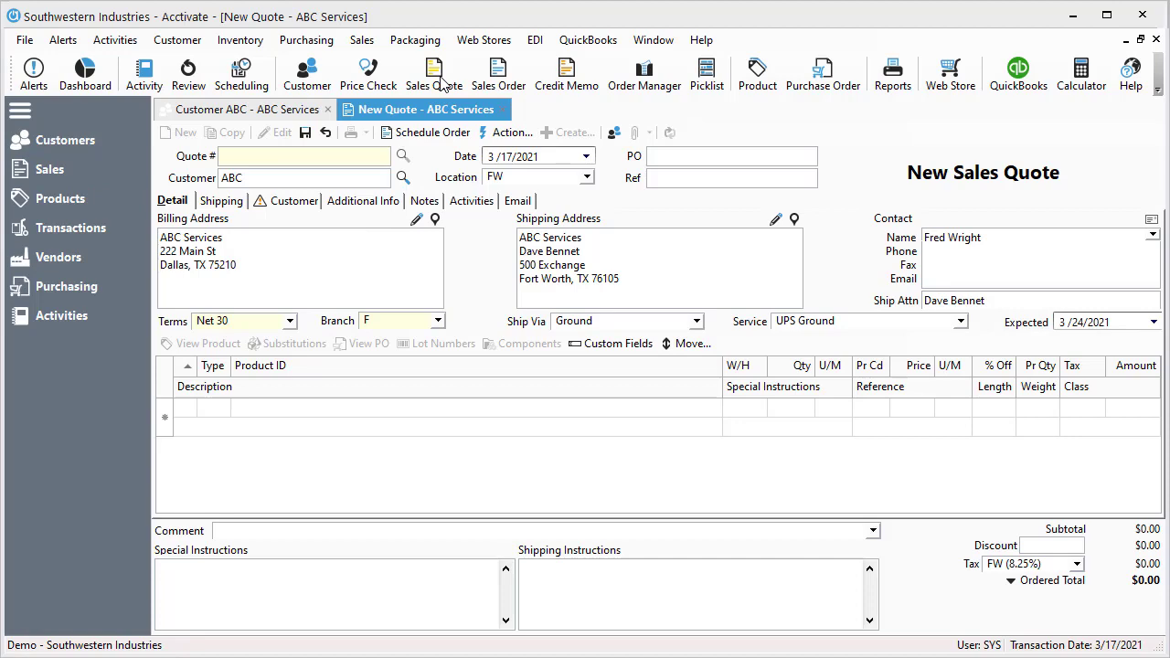
# Examine the sales commands and the quote's customer lookup, payment terms and branch choices without changing anything.
pyautogui.click(369, 44)
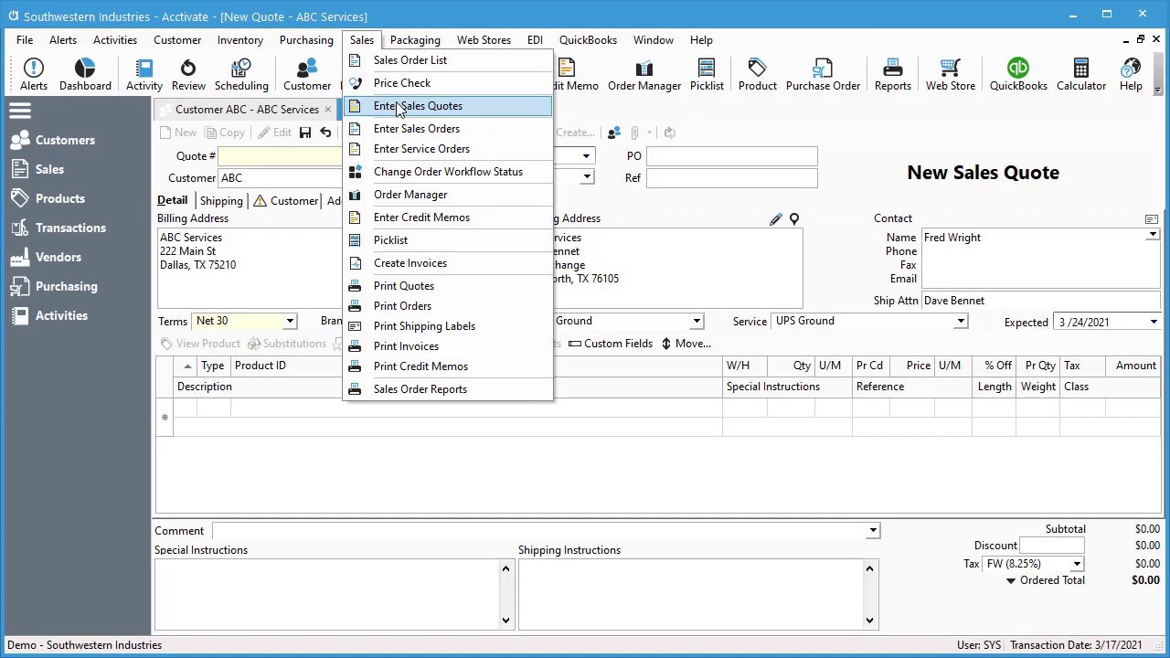
pyautogui.click(618, 201)
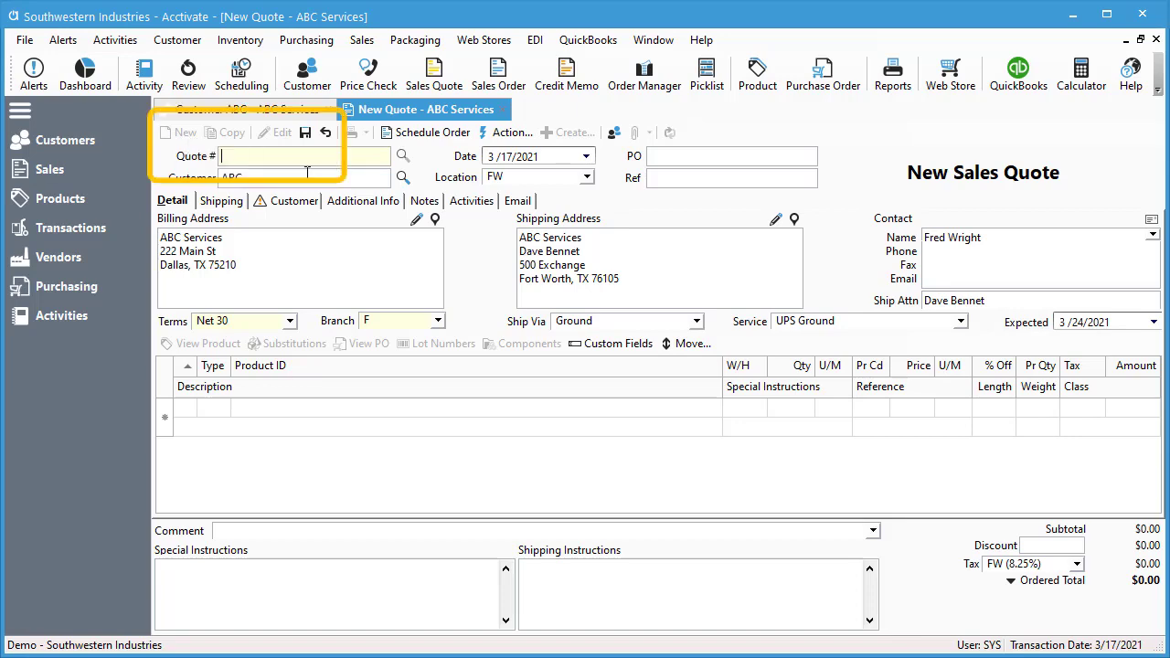
pyautogui.click(403, 178)
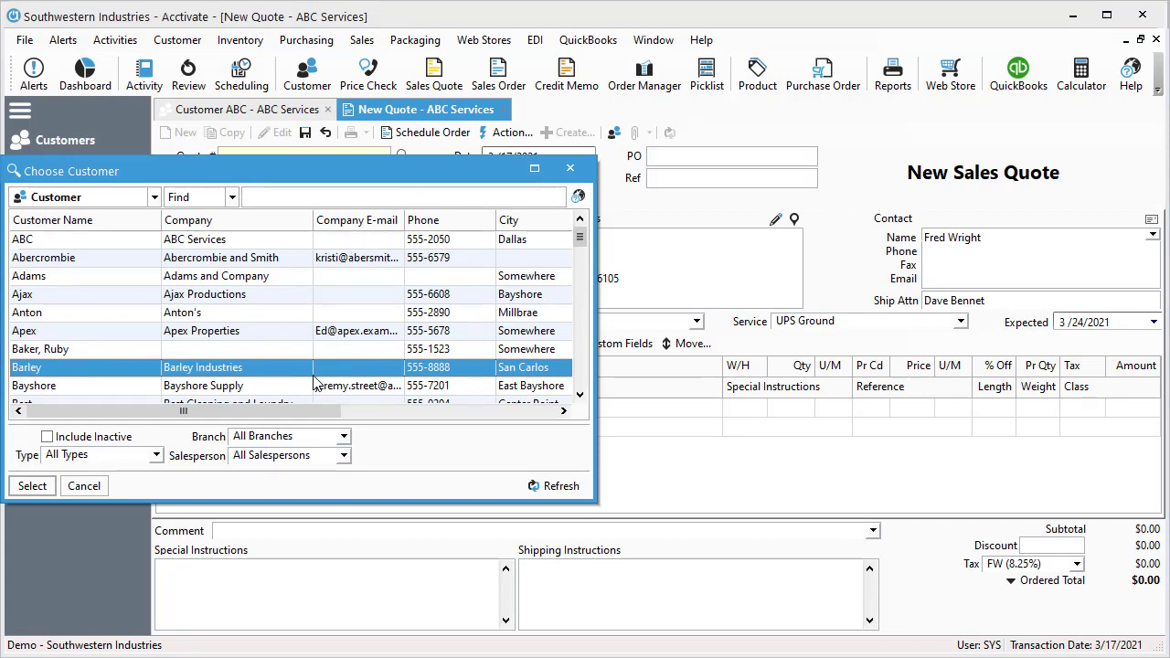
pyautogui.click(570, 167)
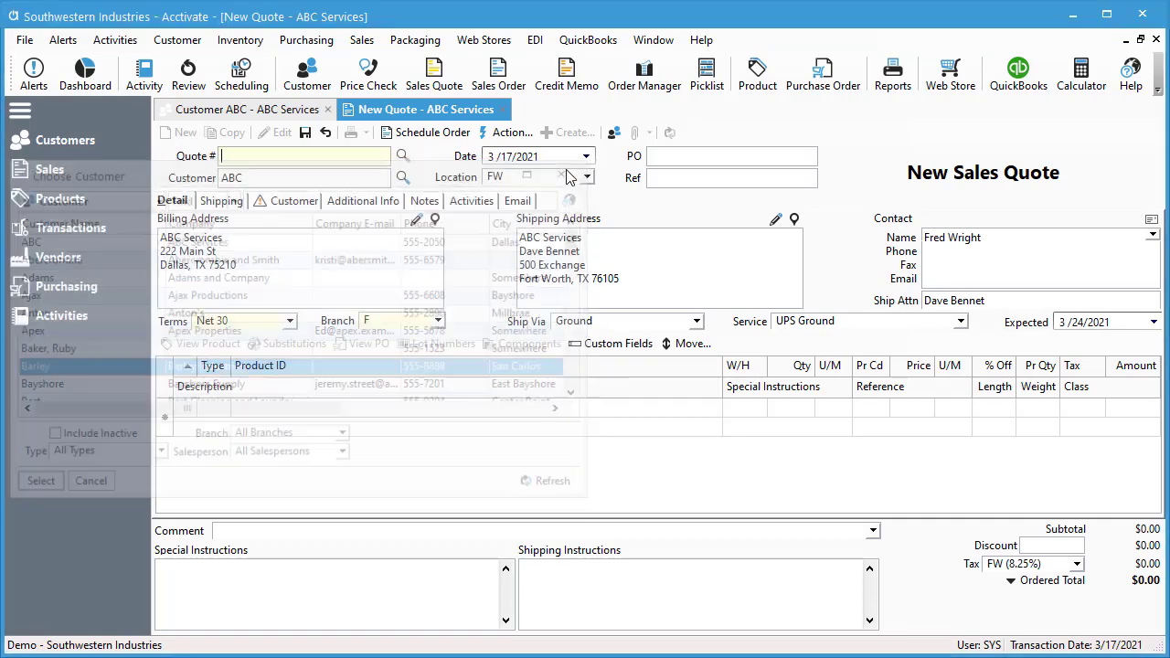
pyautogui.click(290, 321)
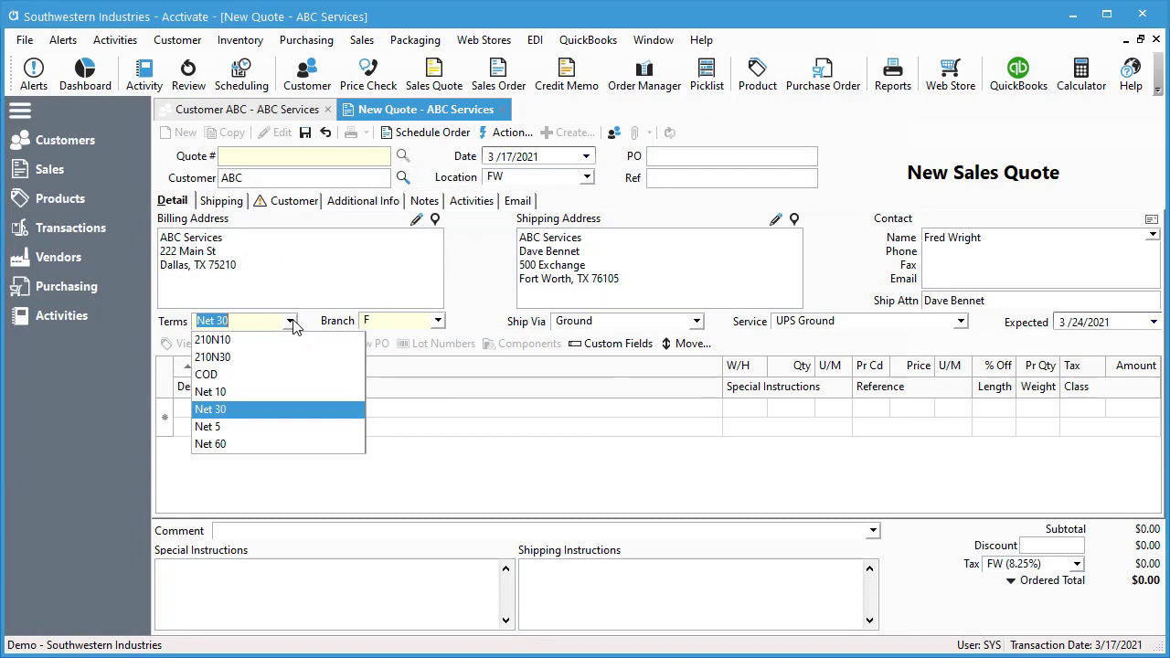
pyautogui.click(440, 322)
pyautogui.click(440, 321)
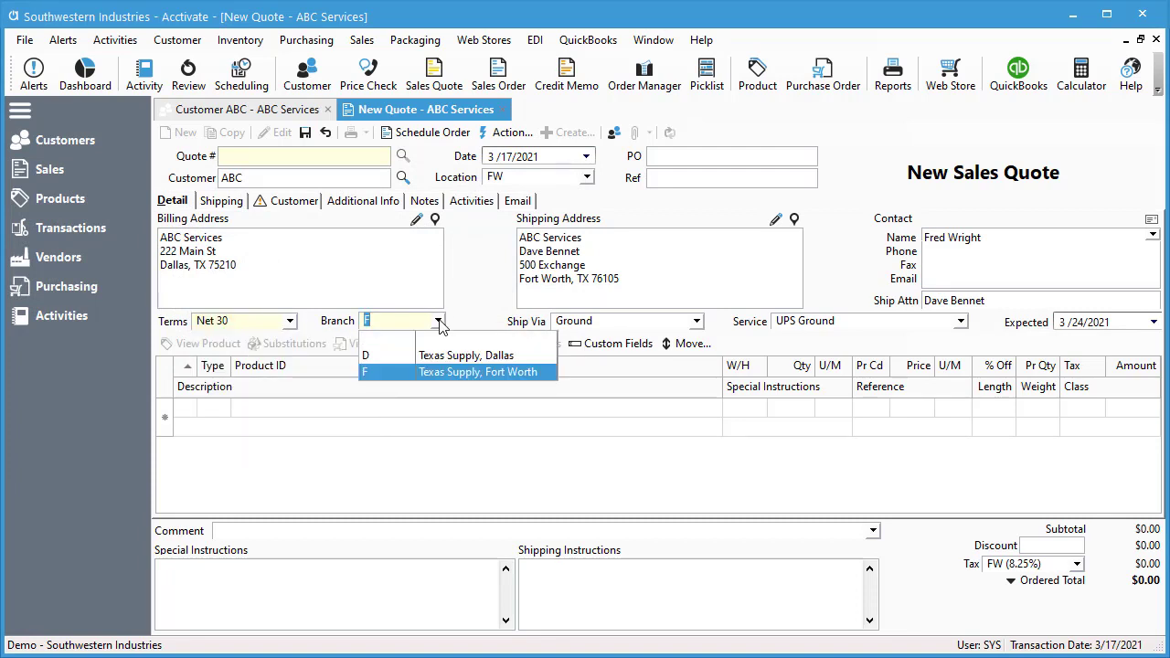
pyautogui.click(486, 312)
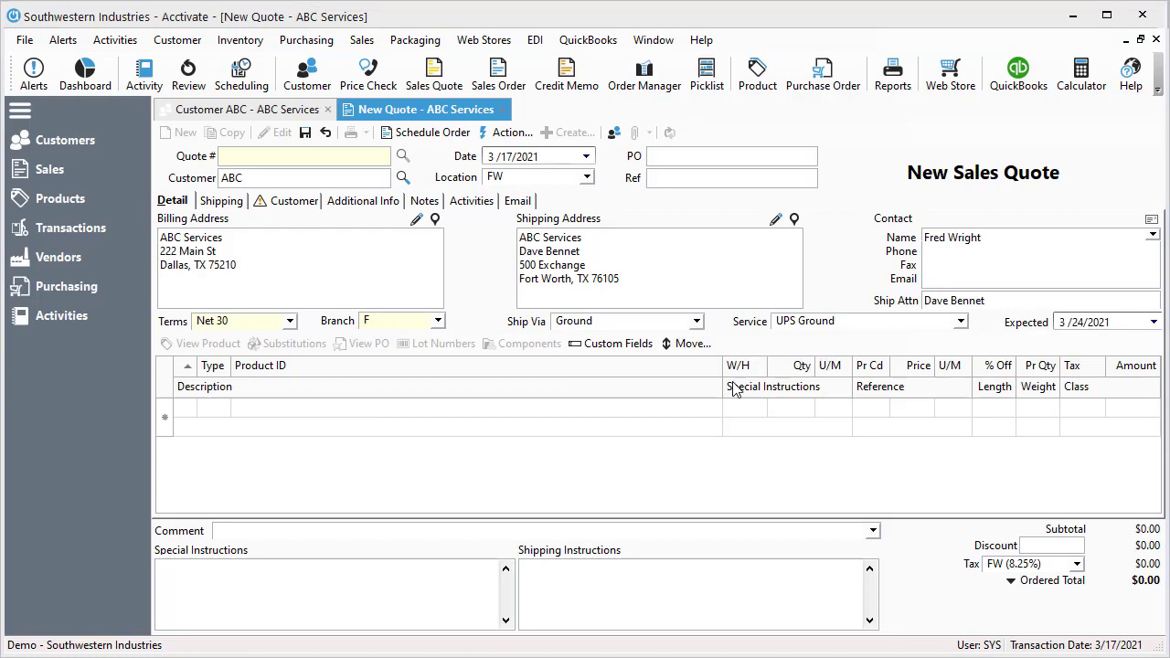
# Open the product lookup for the first line of the quote.
pyautogui.click(711, 408)
pyautogui.click(485, 410)
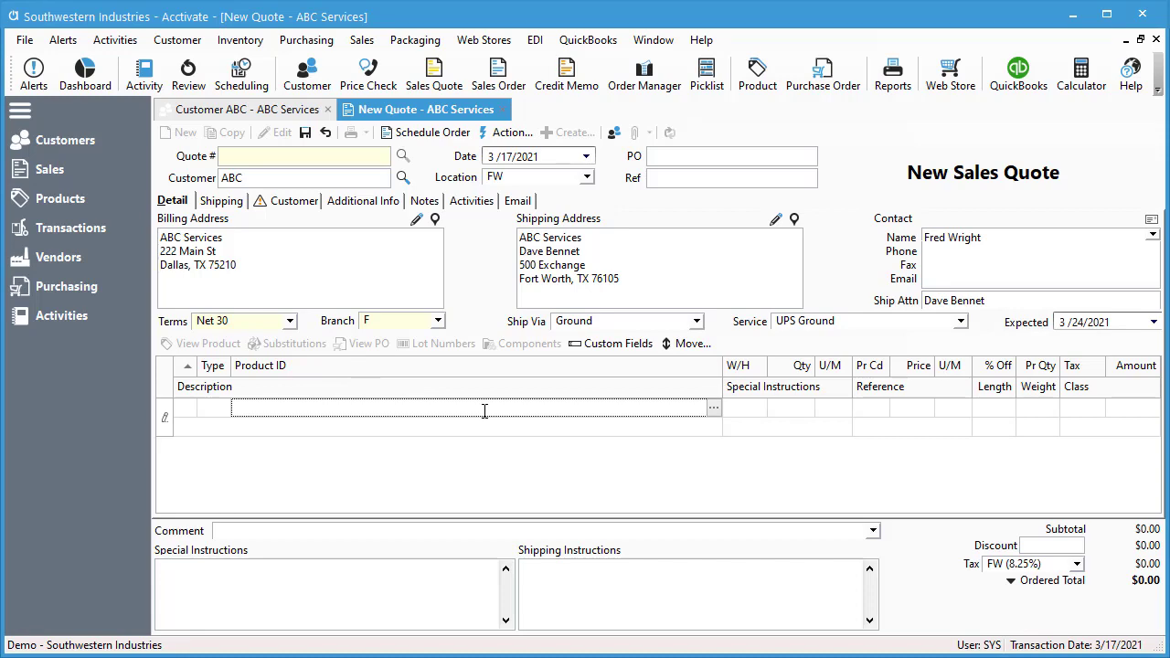
pyautogui.click(711, 413)
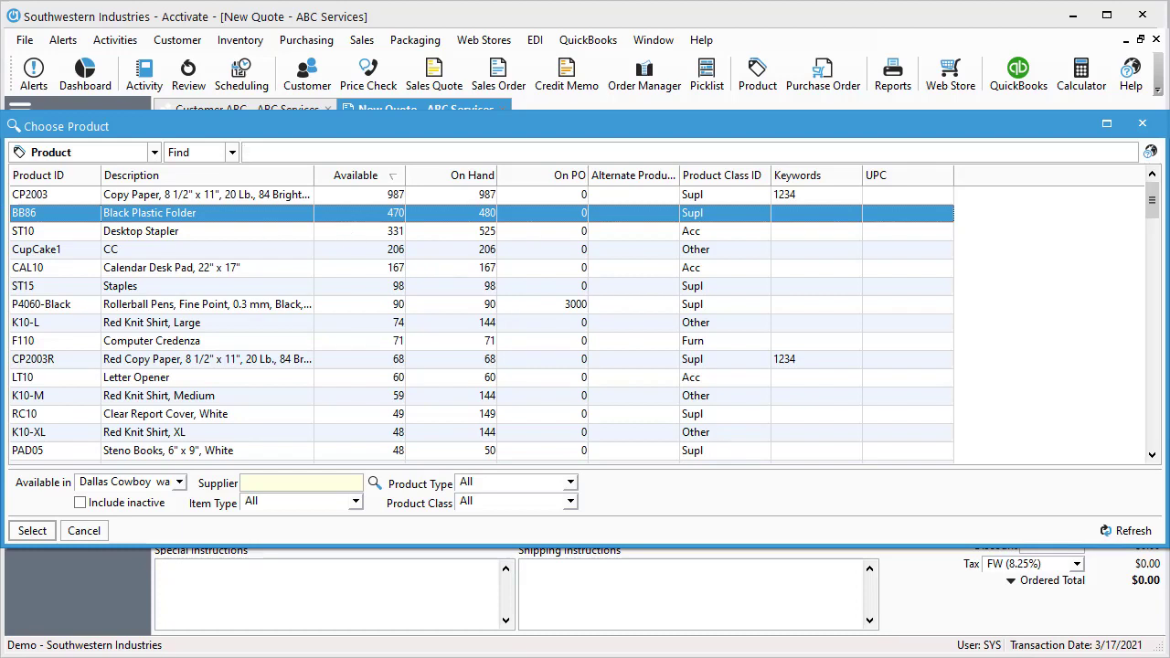
# Review the warehouse, item type, product type and product class filter options in the product lookup.
pyautogui.click(180, 481)
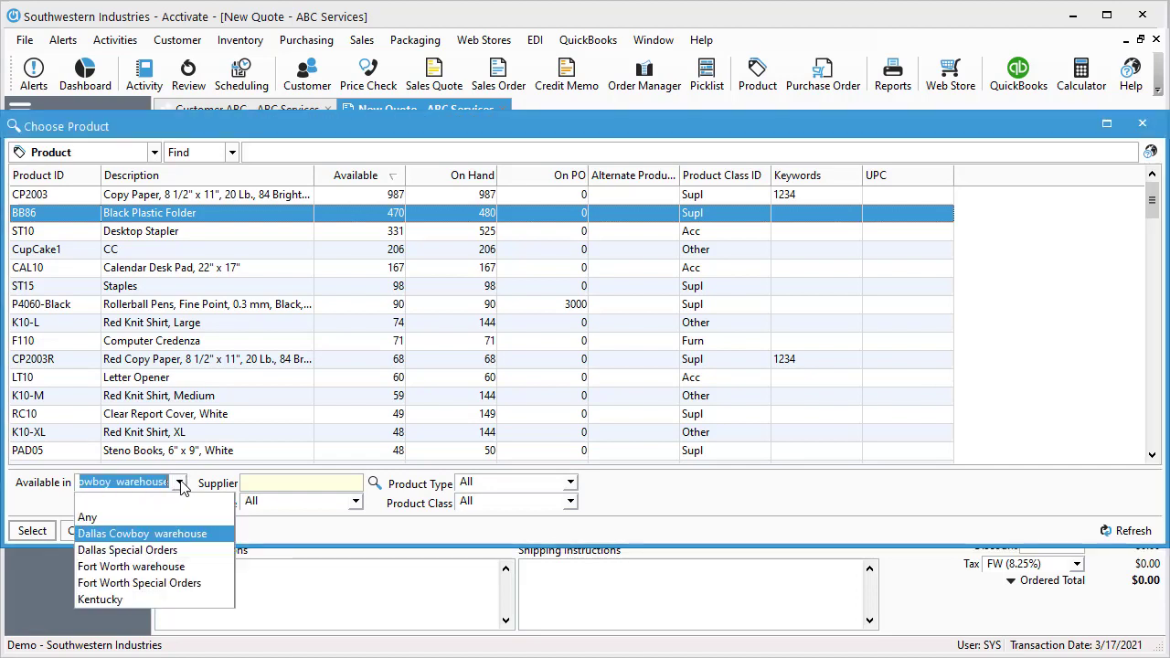
pyautogui.click(180, 483)
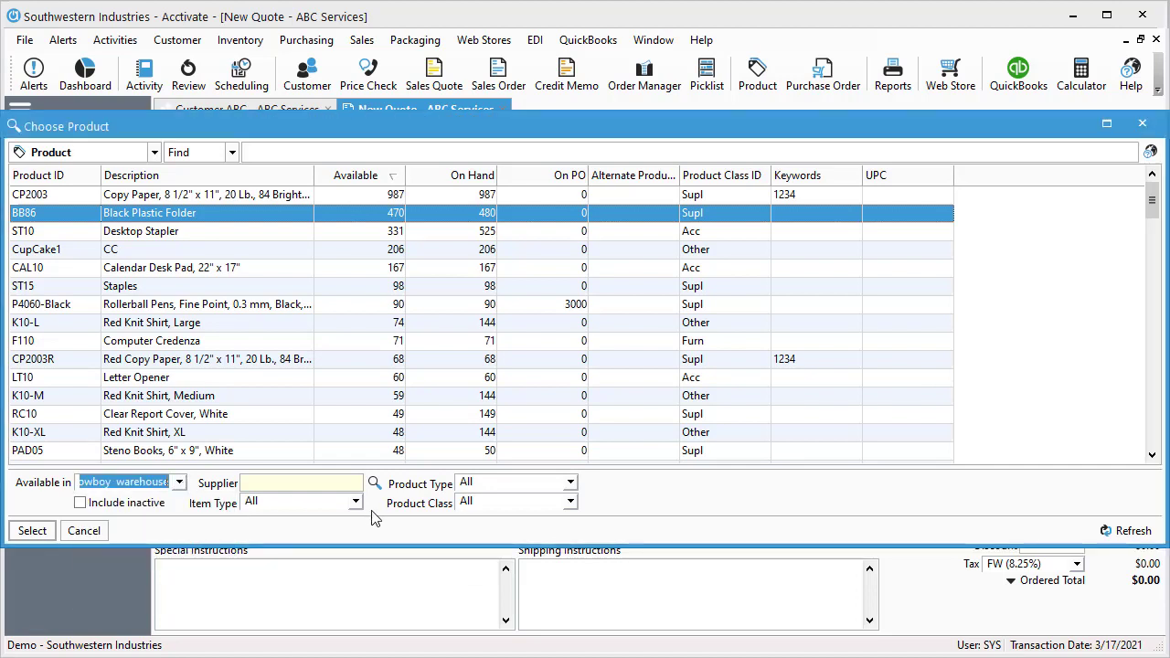
pyautogui.click(355, 501)
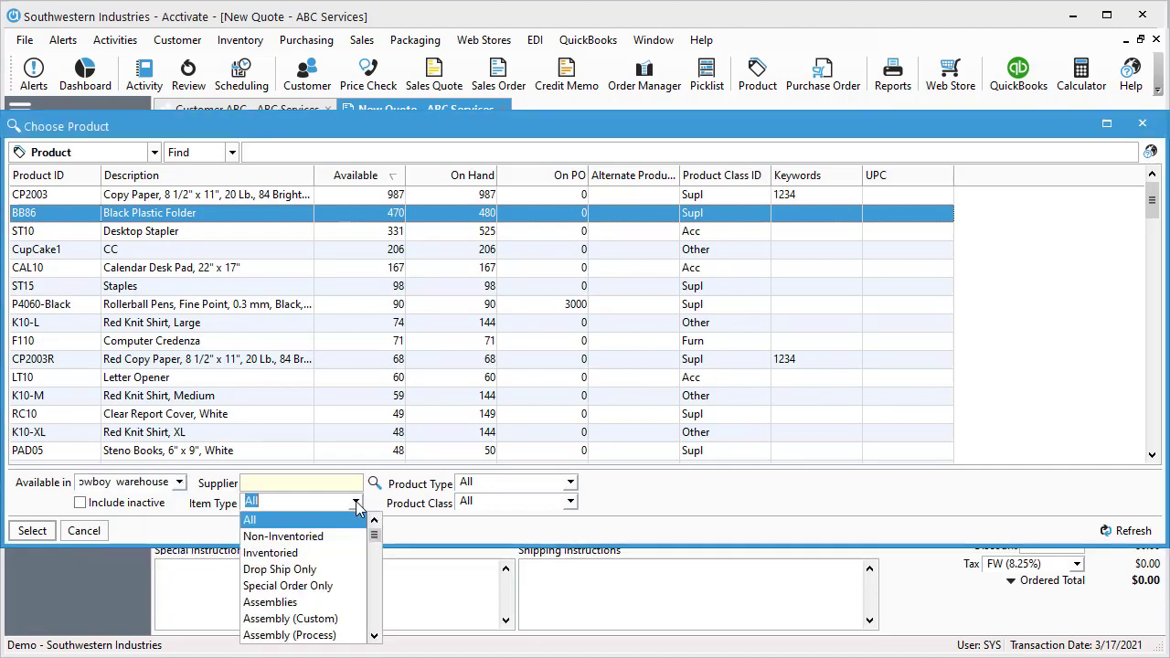
pyautogui.click(356, 504)
pyautogui.click(570, 488)
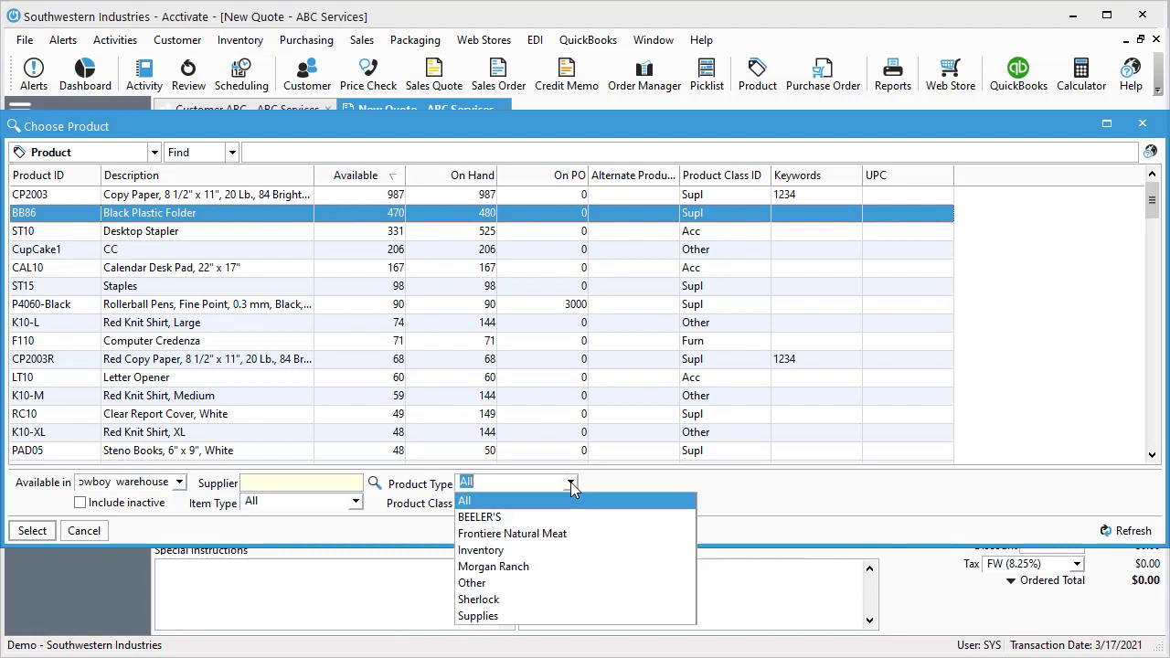
pyautogui.click(570, 487)
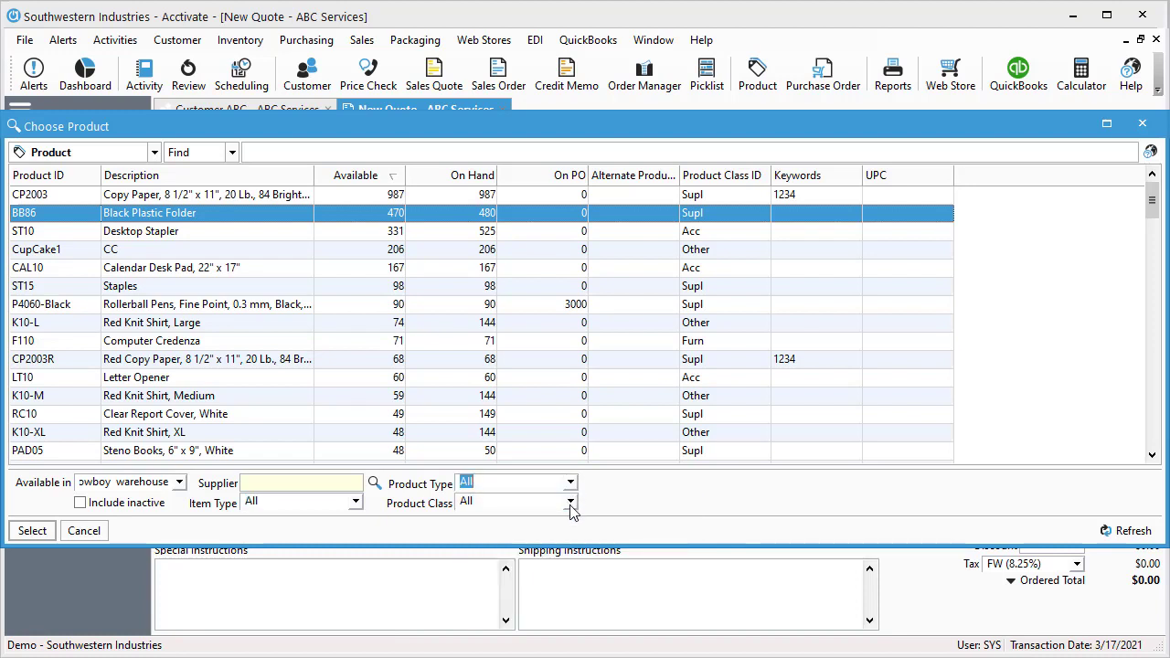
pyautogui.click(570, 503)
pyautogui.click(570, 503)
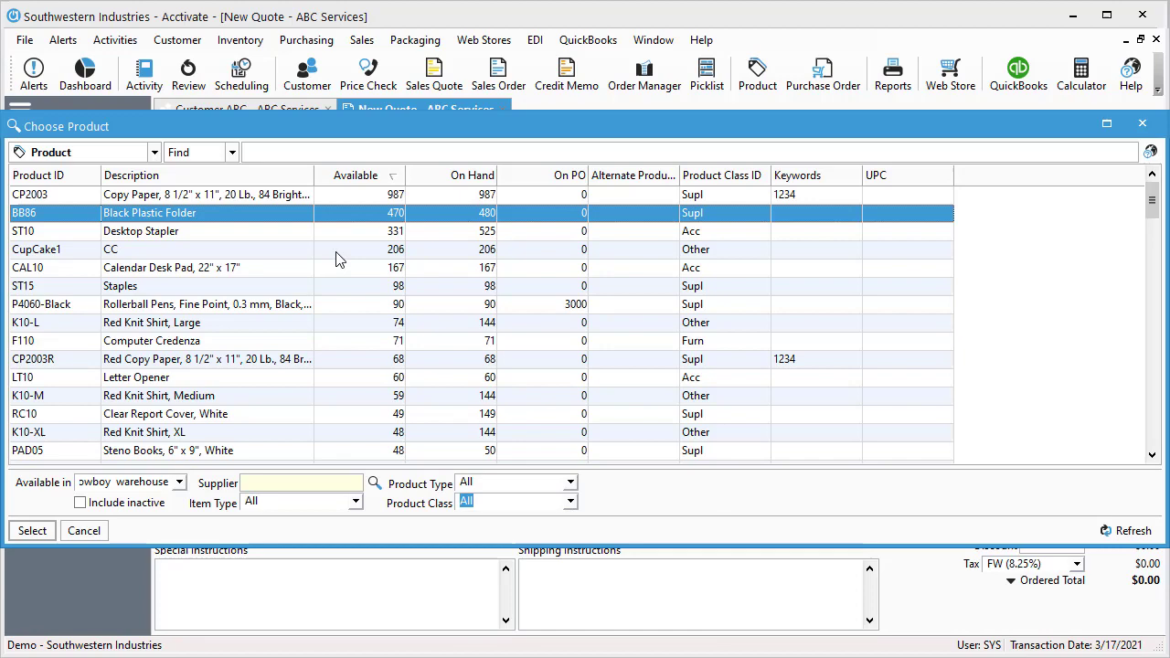
# Search for product A121 and add it to the quote as the first line.
pyautogui.click(297, 159)
pyautogui.write('A')
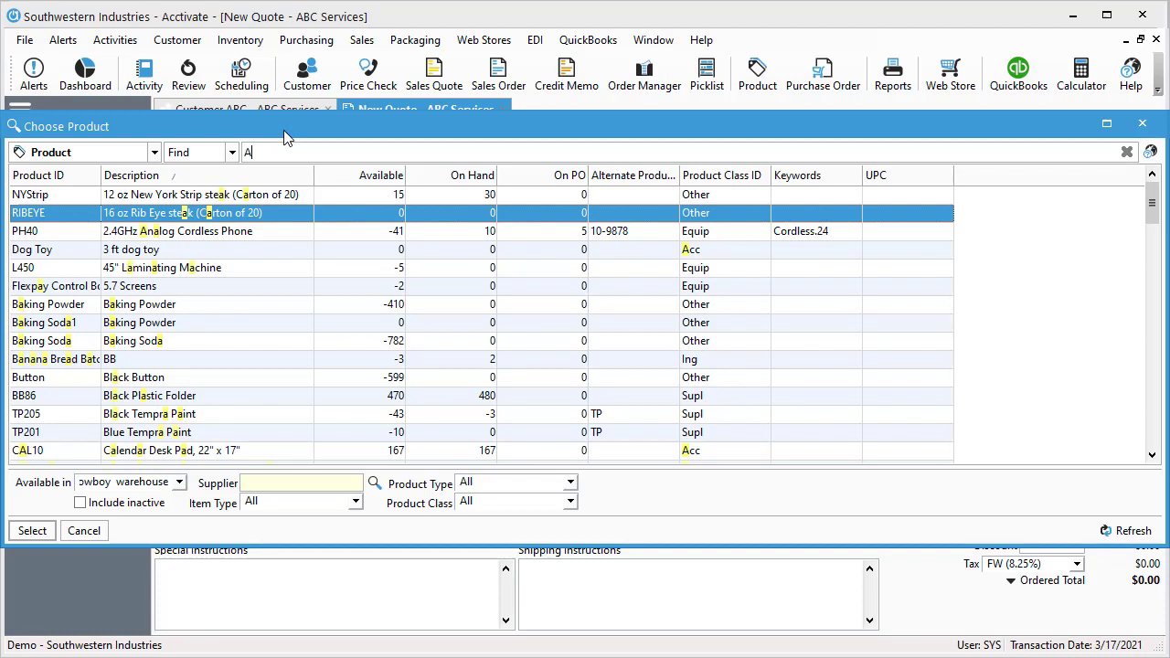
pyautogui.write('121')
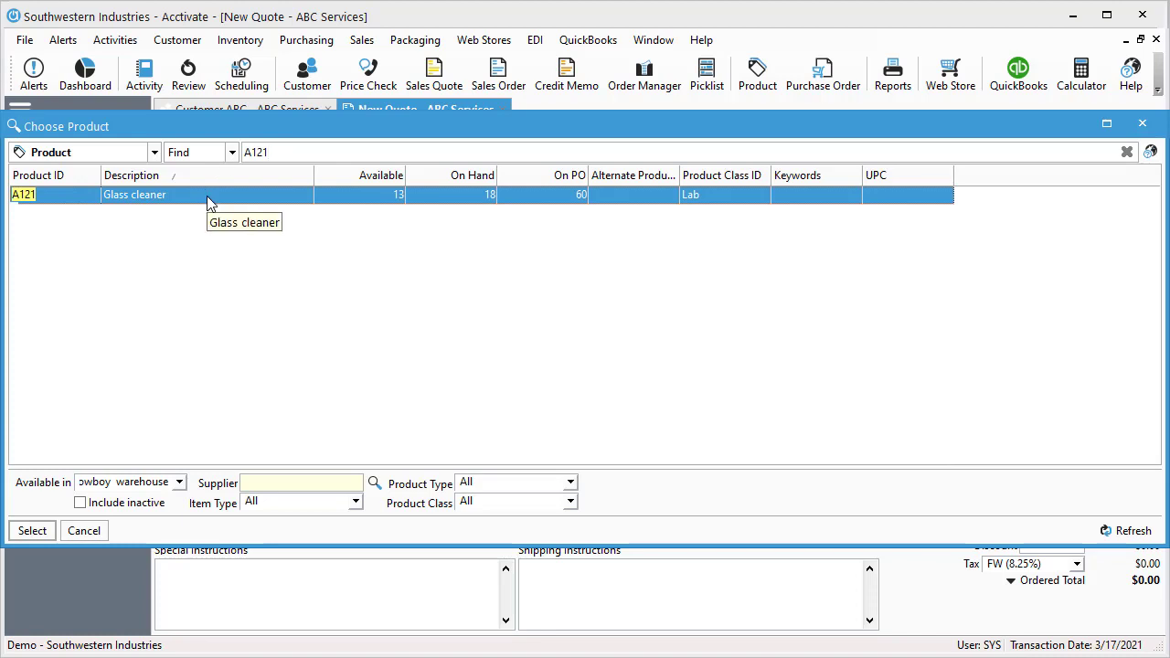
pyautogui.doubleClick(205, 196)
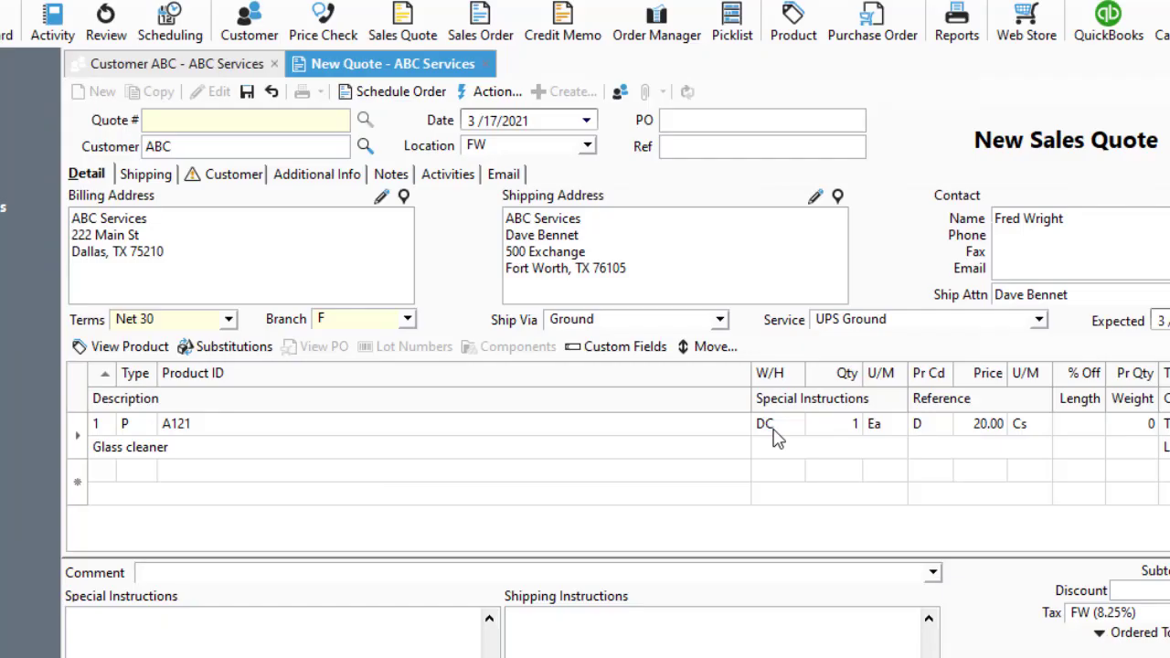
# Set the A121 line's warehouse to F and its quantity to 4, and open the quantity's unit-of-measure choices.
pyautogui.click(772, 429)
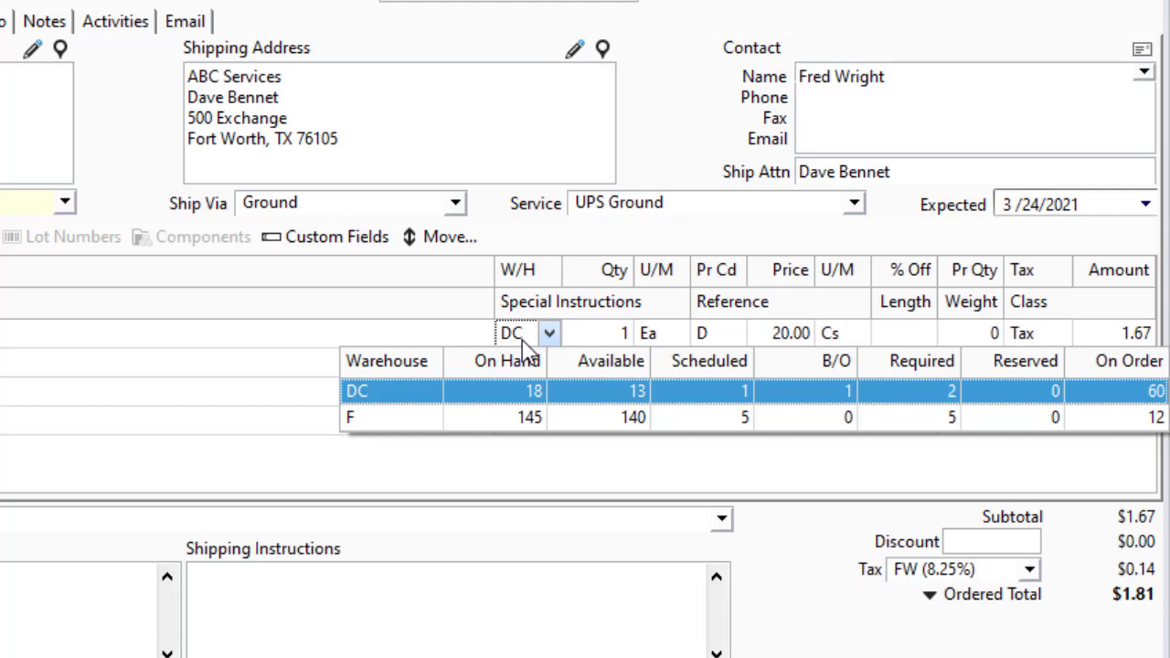
pyautogui.click(525, 430)
pyautogui.click(598, 340)
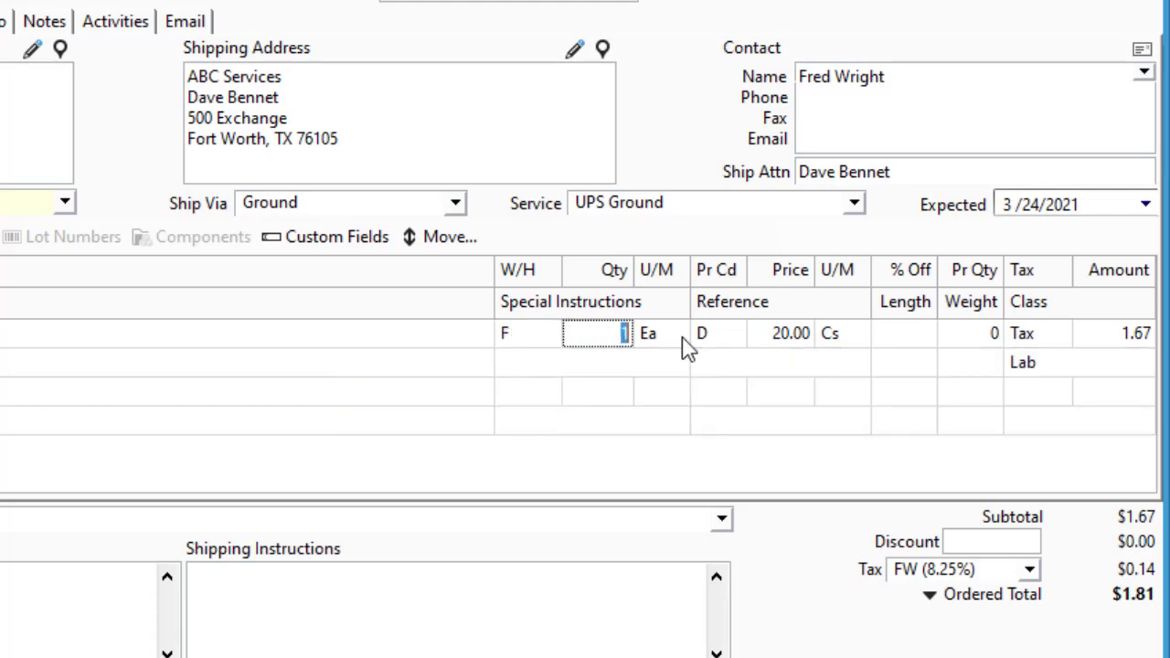
pyautogui.write('4')
pyautogui.click(652, 338)
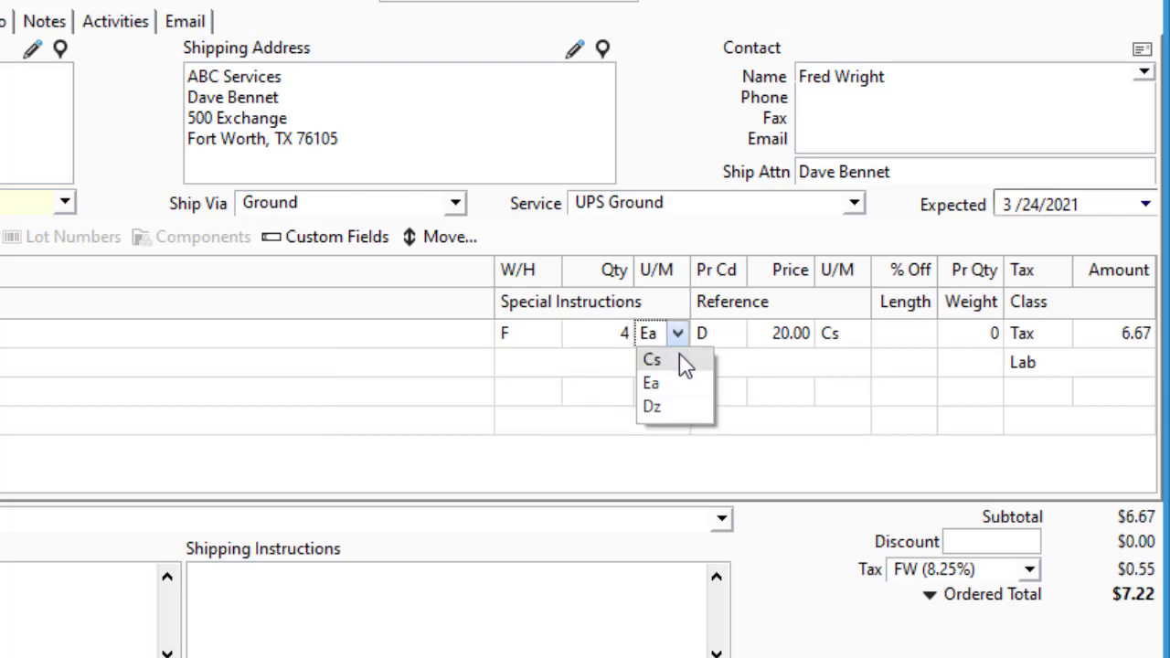
# Apply the Trade (T) price code to the A121 glass cleaner line.
pyautogui.click(744, 337)
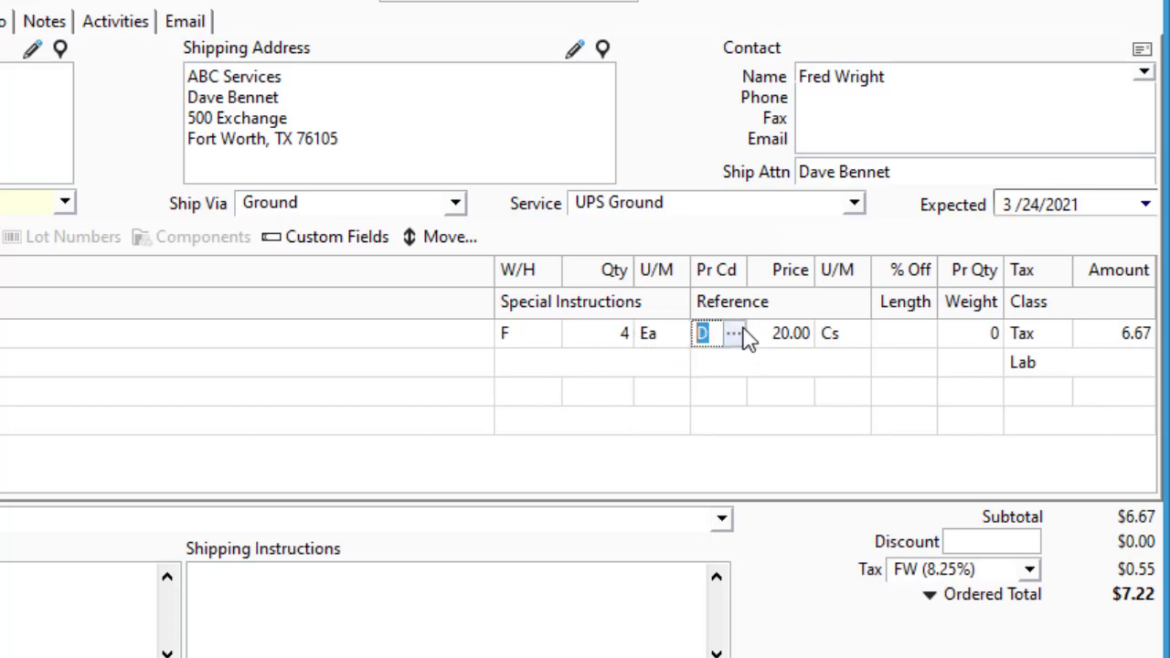
pyautogui.click(795, 364)
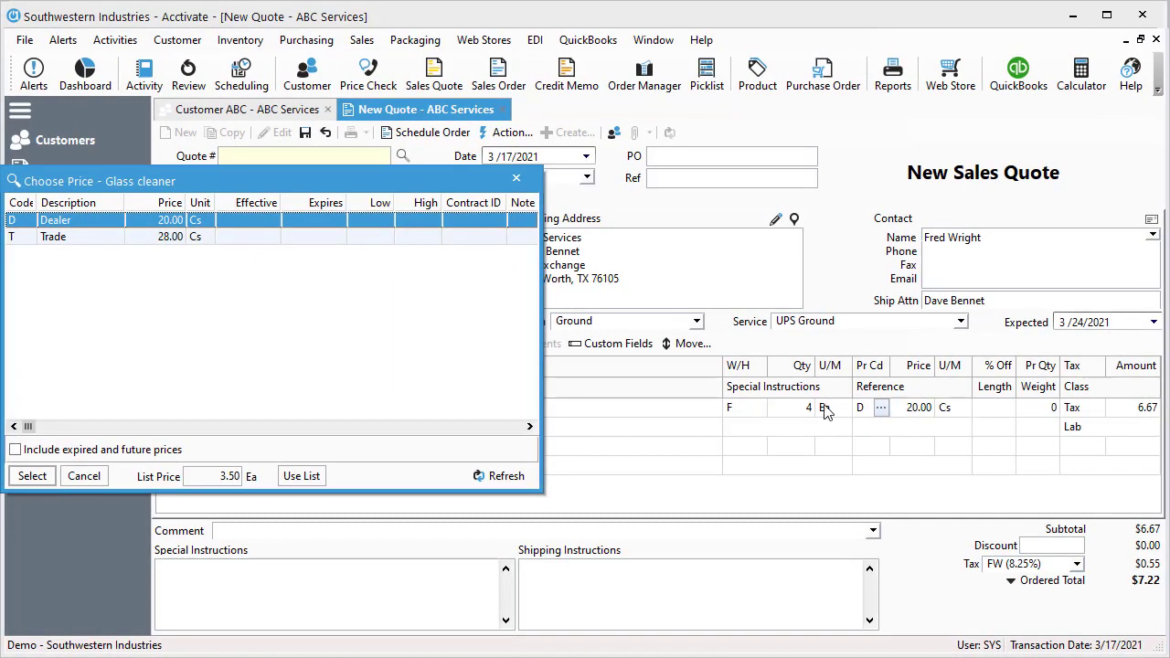
pyautogui.doubleClick(73, 240)
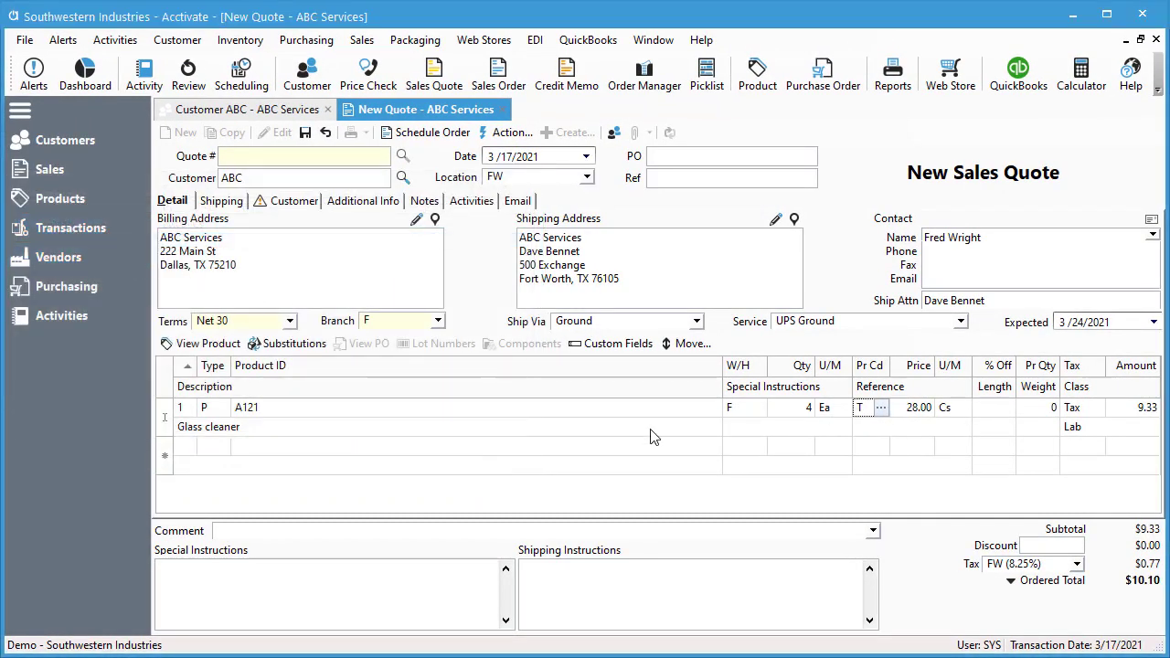
# Override the glass cleaner's price with 23.00 and enter a discount of 0.1 percent for the line.
pyautogui.click(904, 409)
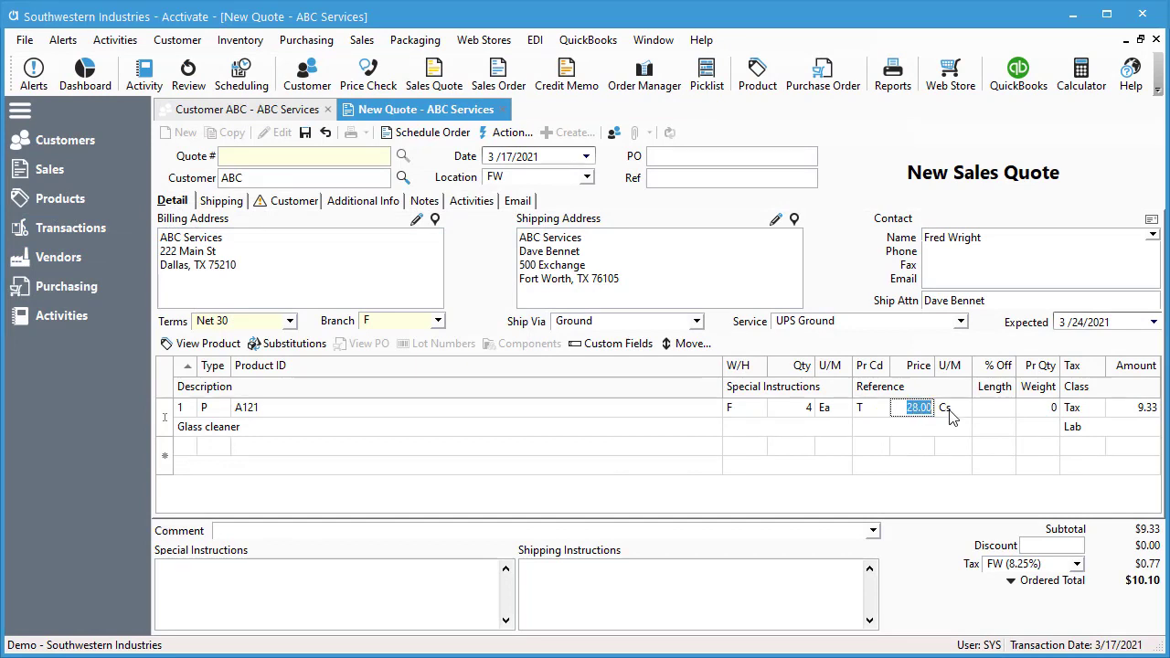
pyautogui.write('23')
pyautogui.click(957, 466)
pyautogui.click(959, 411)
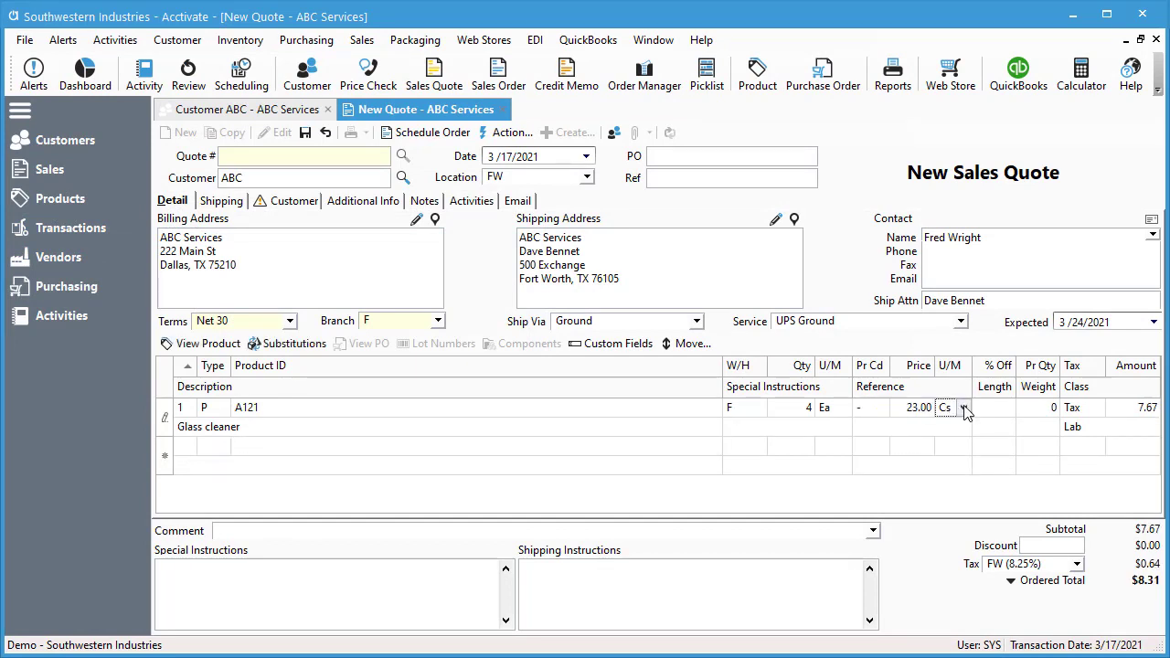
pyautogui.click(1002, 412)
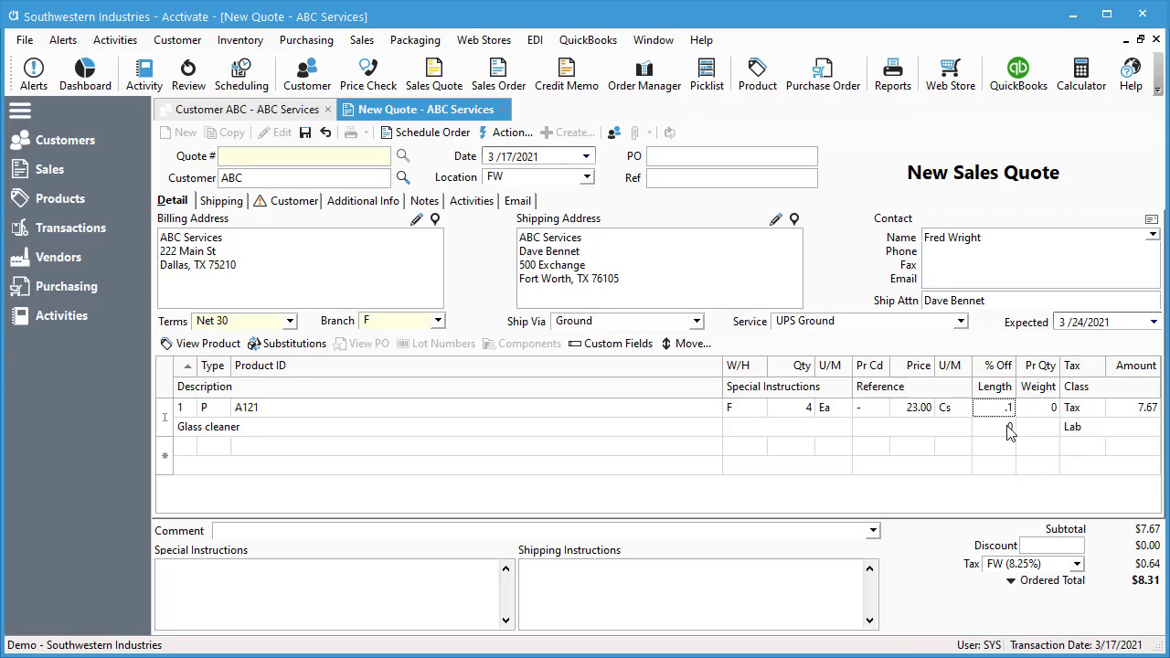
# View the glass cleaner line's special instructions editor, close it without entering text, and go to the line's reference field.
pyautogui.click(831, 428)
pyautogui.click(842, 426)
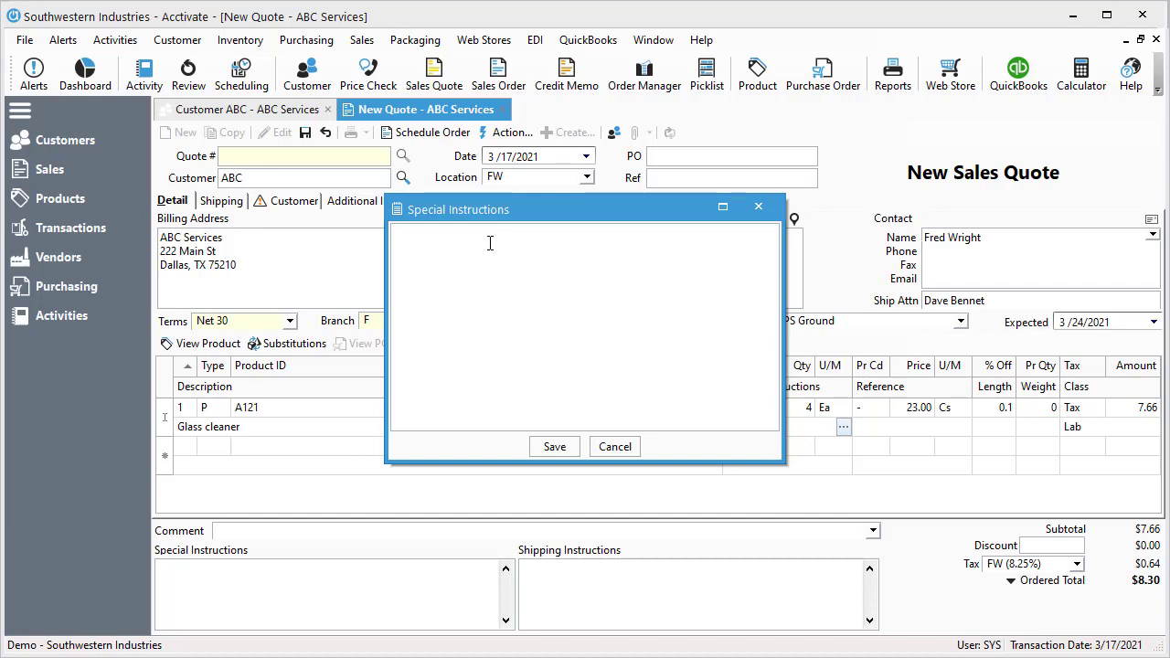
pyautogui.click(755, 205)
pyautogui.click(927, 428)
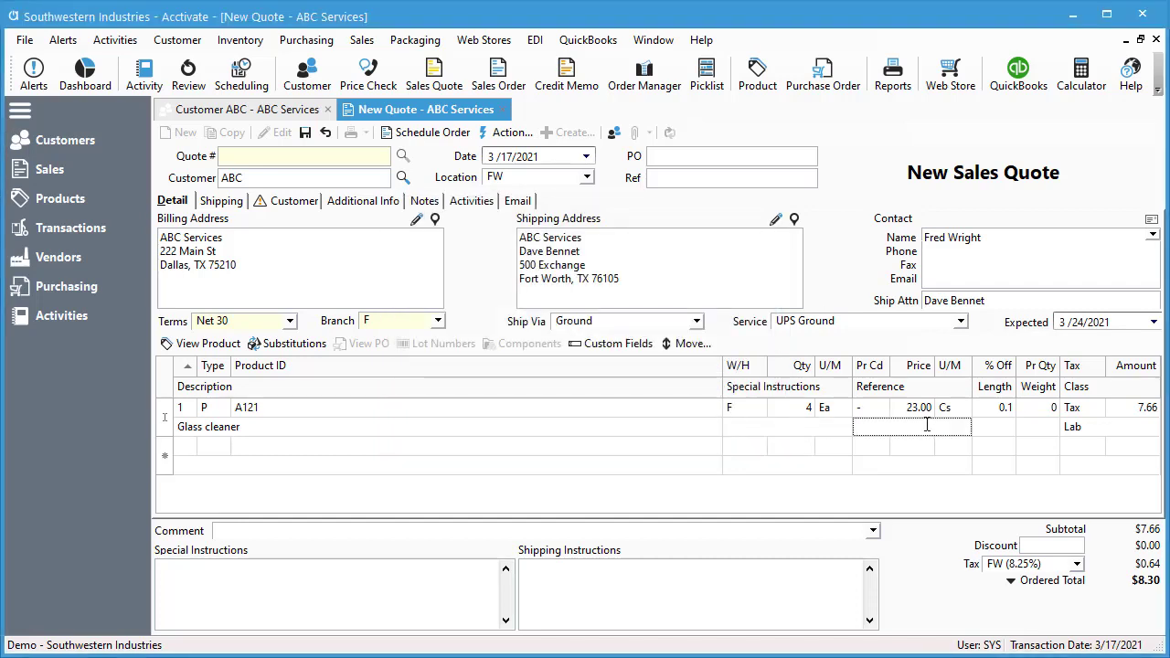
# Add a Note line below the glass cleaner line, with a description asking to send to the named recipient.
pyautogui.click(222, 446)
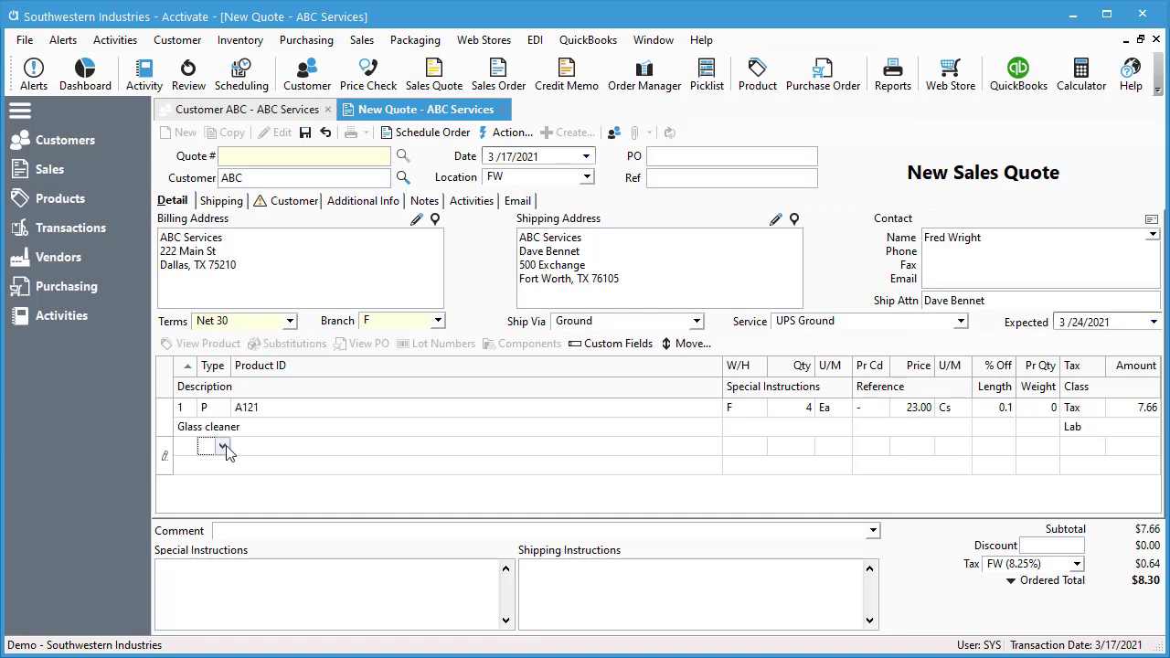
pyautogui.click(224, 447)
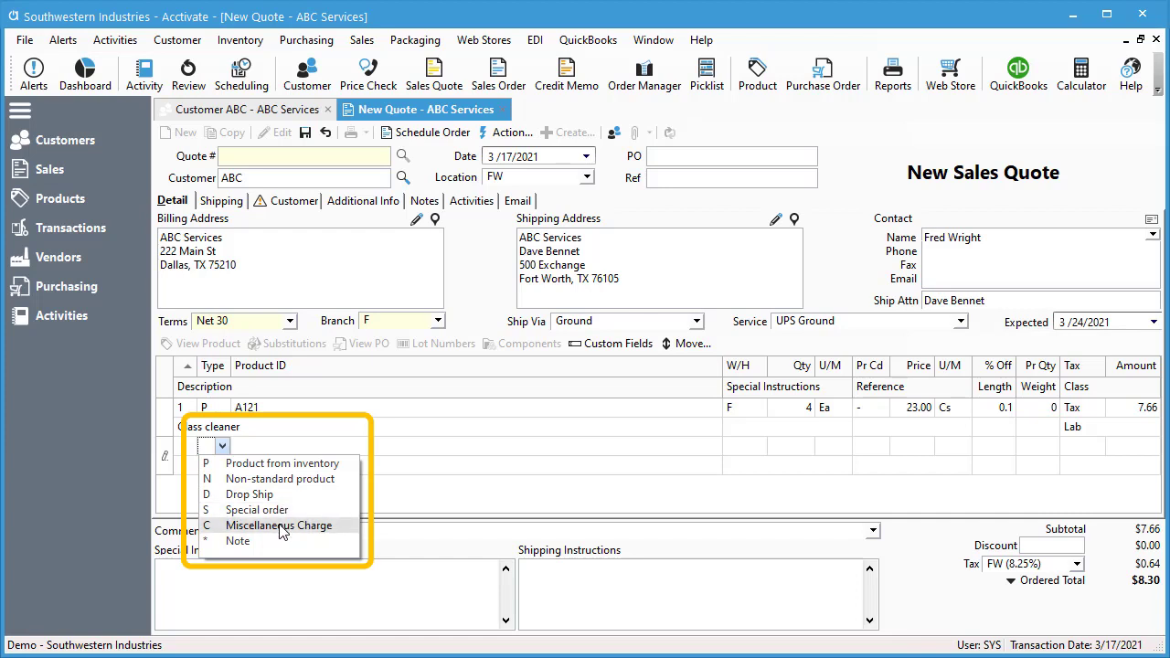
pyautogui.click(240, 541)
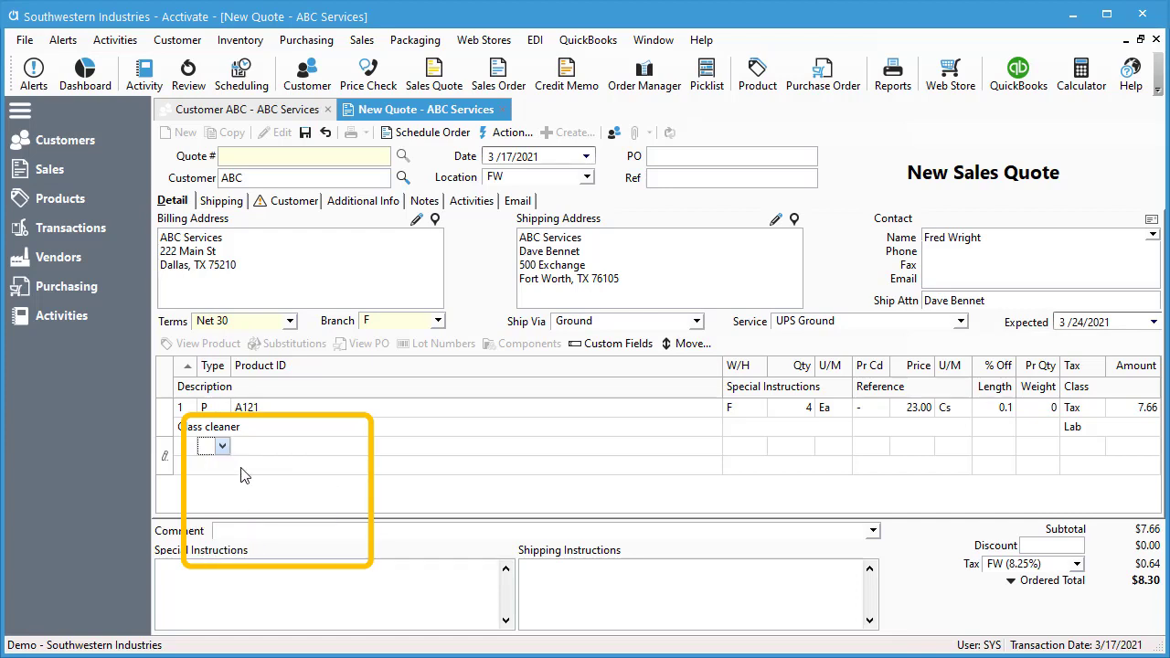
pyautogui.click(222, 431)
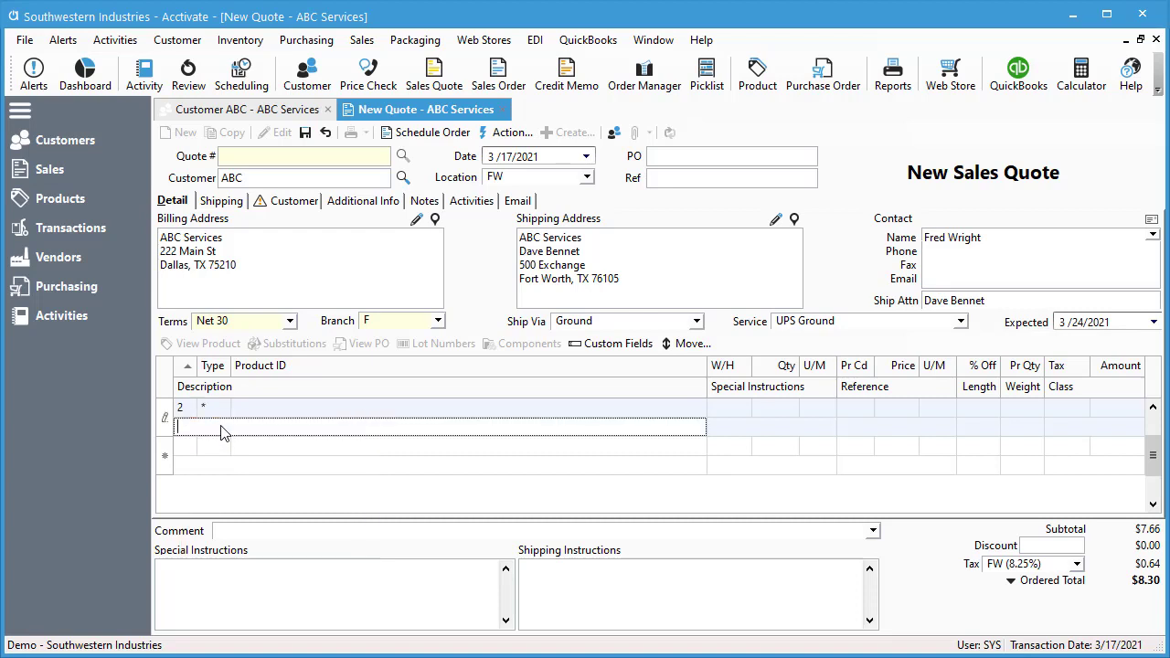
pyautogui.write('please send to Bill')
pyautogui.click(332, 470)
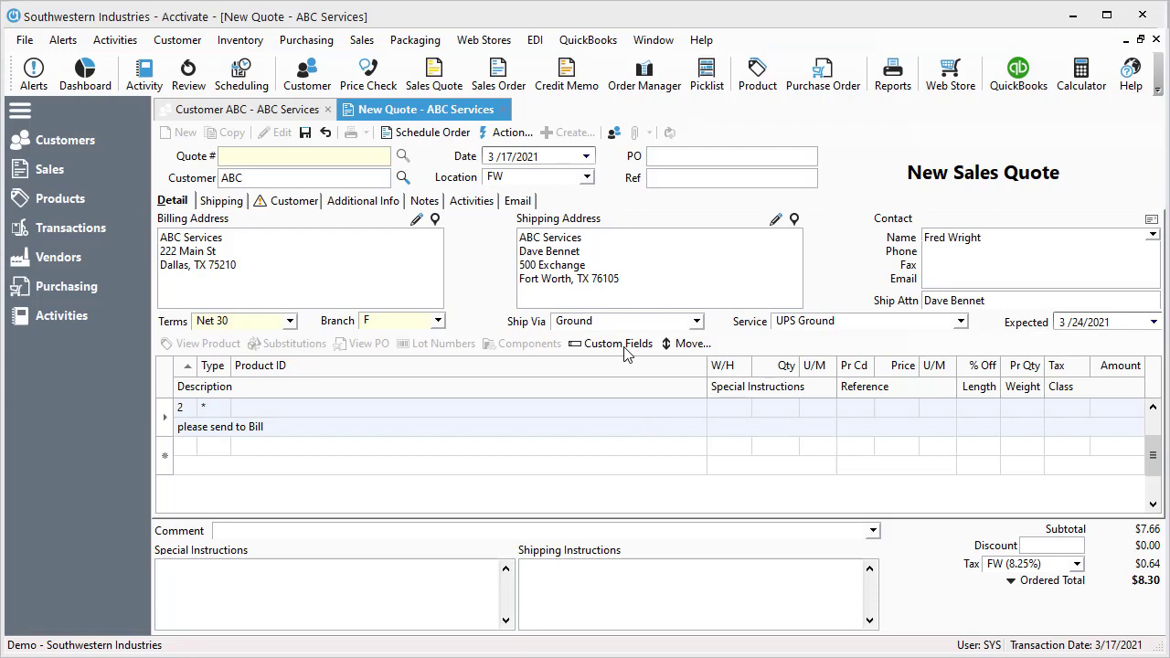
# View the available shipping service and Ship Via choices for the quote without changing them.
pyautogui.click(960, 321)
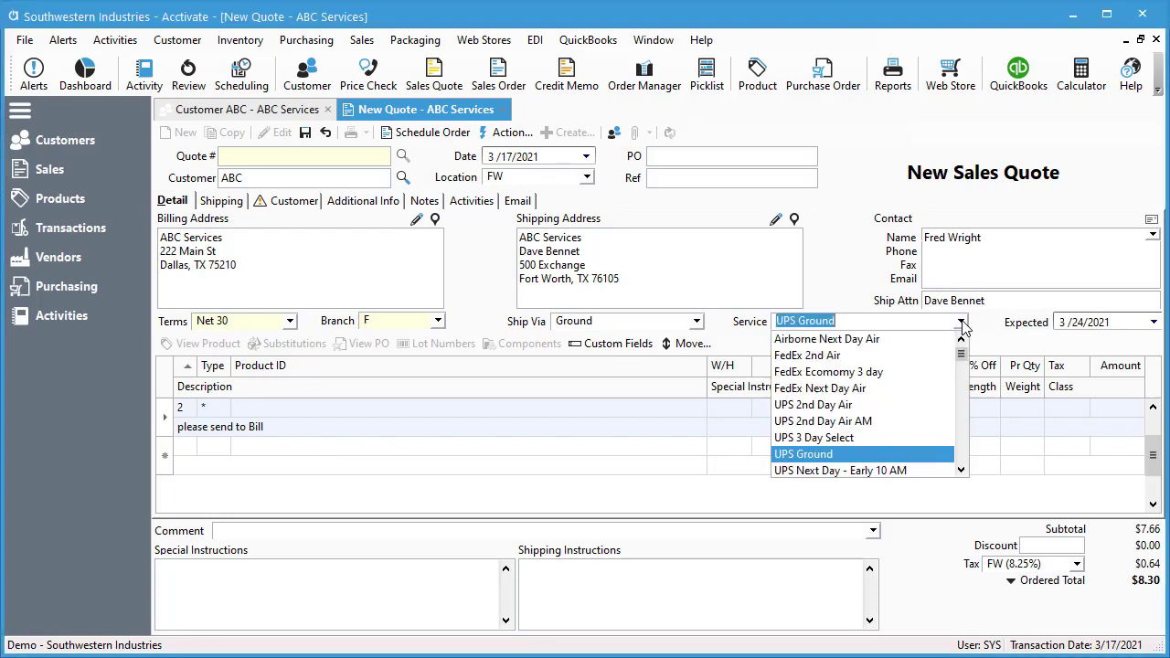
pyautogui.click(697, 322)
pyautogui.click(697, 323)
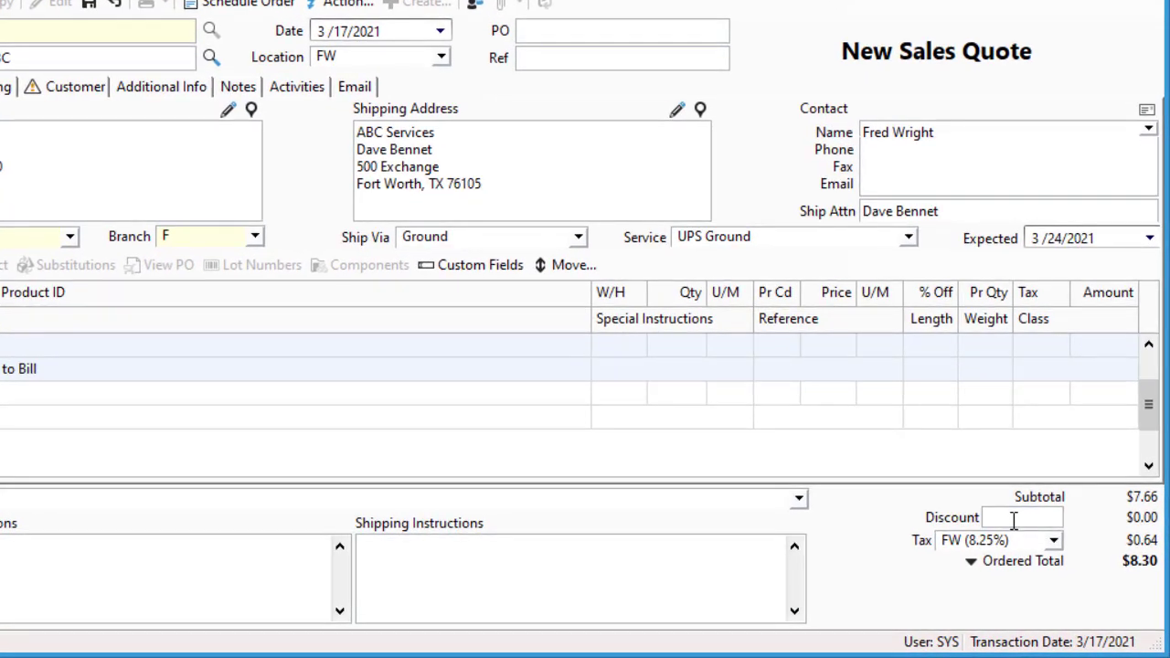
# Enter an overall discount of .20% for the quote and save it.
pyautogui.write('2%')
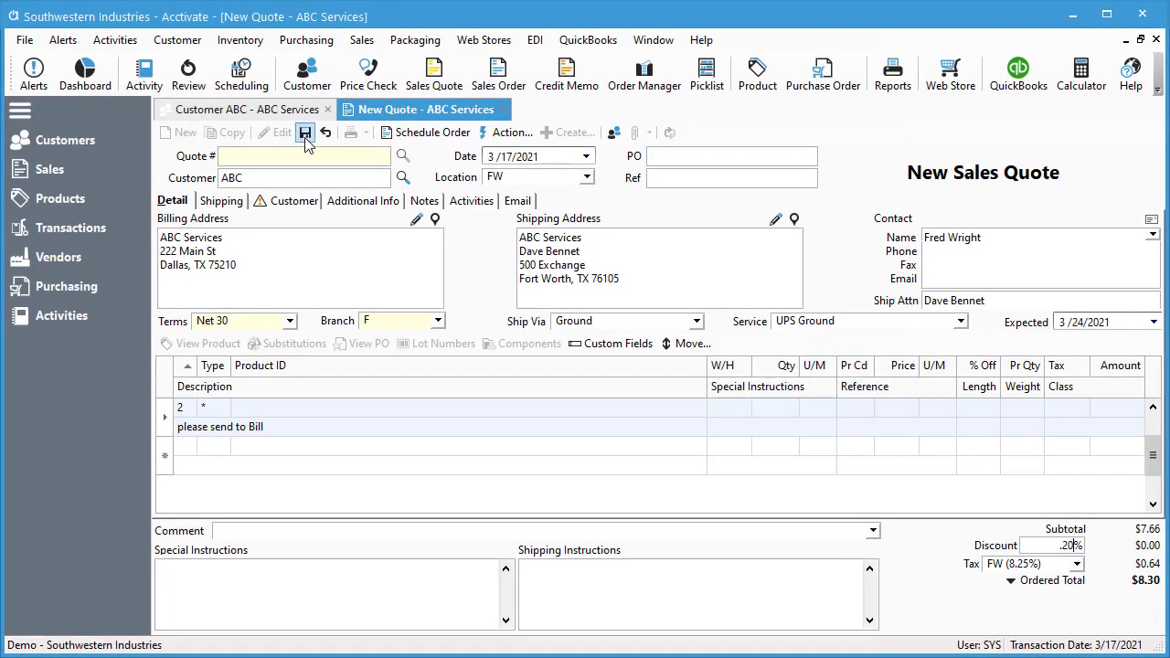
pyautogui.click(304, 133)
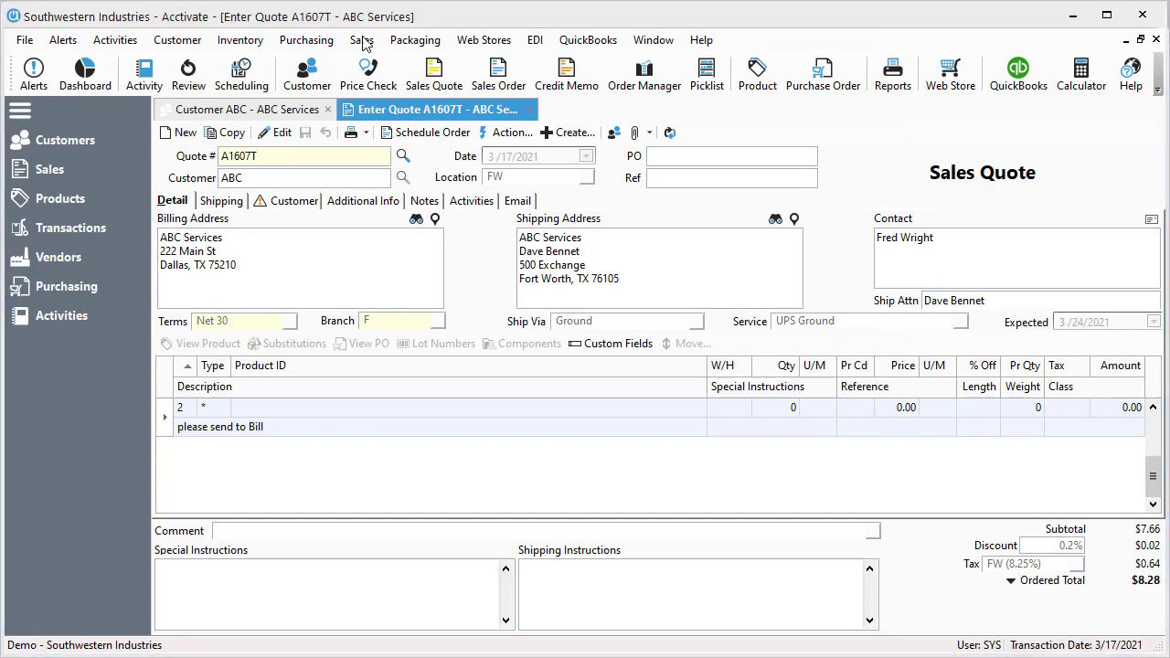
# View the quote's print and email options without choosing one, and schedule the quote as a sales order.
pyautogui.click(367, 134)
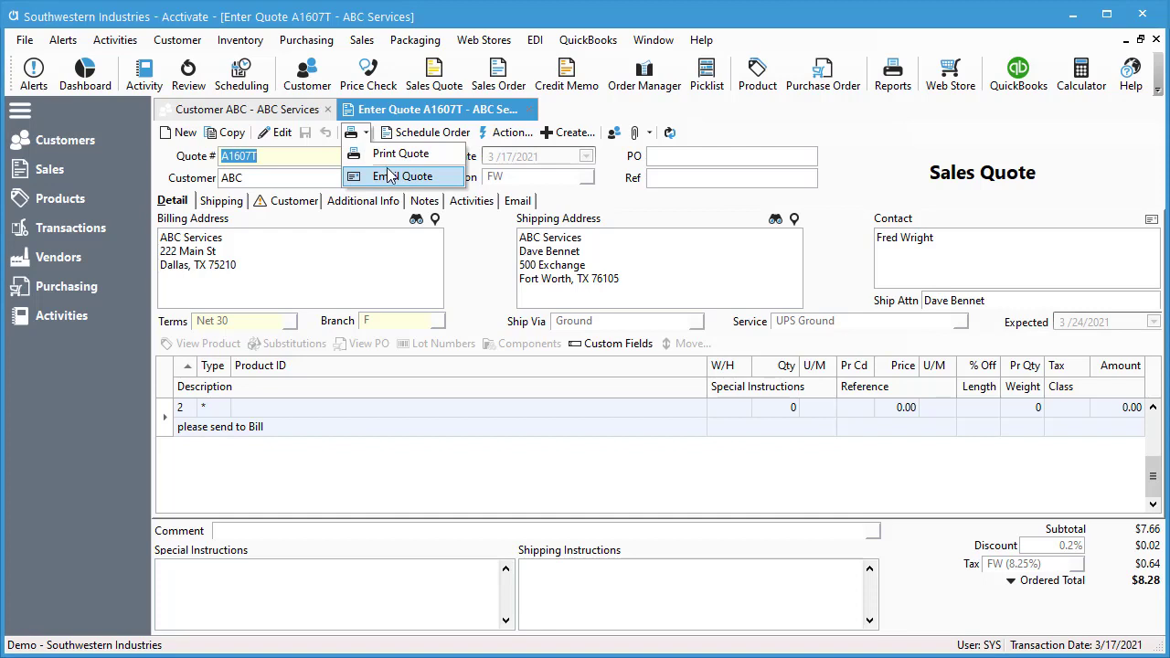
pyautogui.click(608, 174)
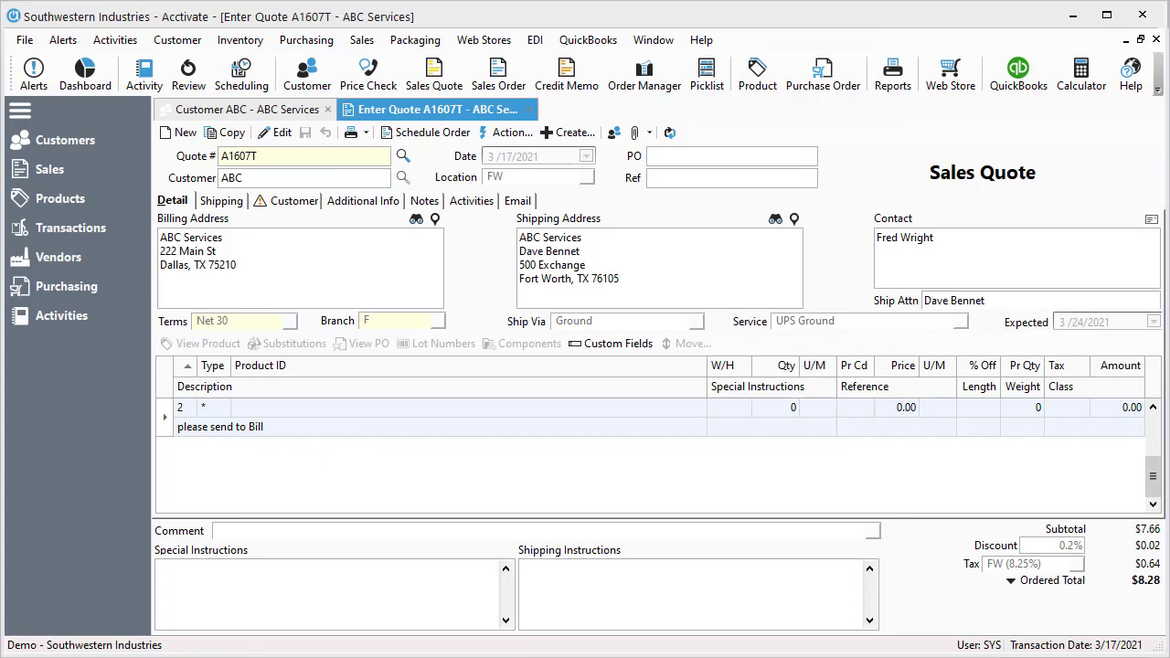
pyautogui.click(445, 133)
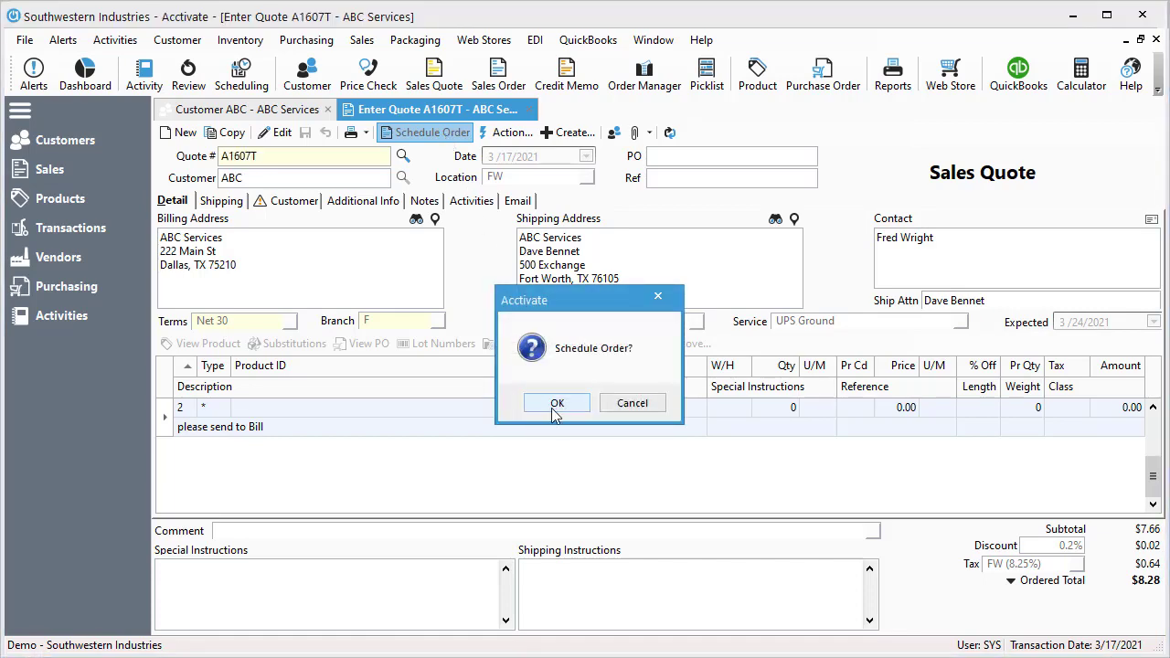
pyautogui.click(553, 405)
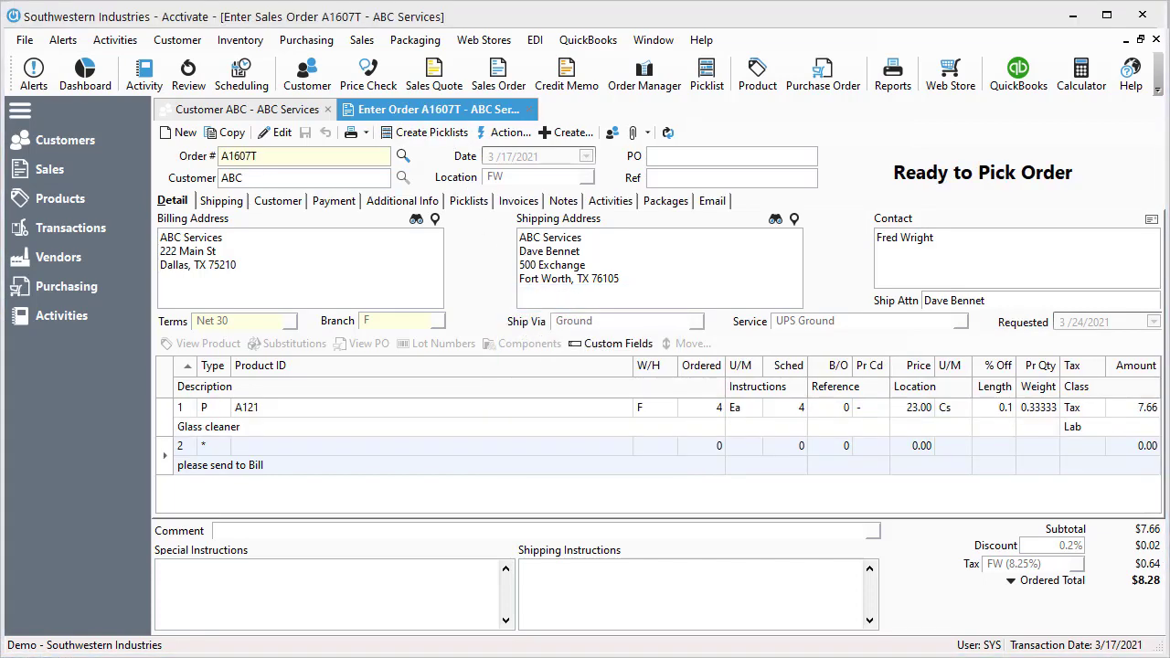